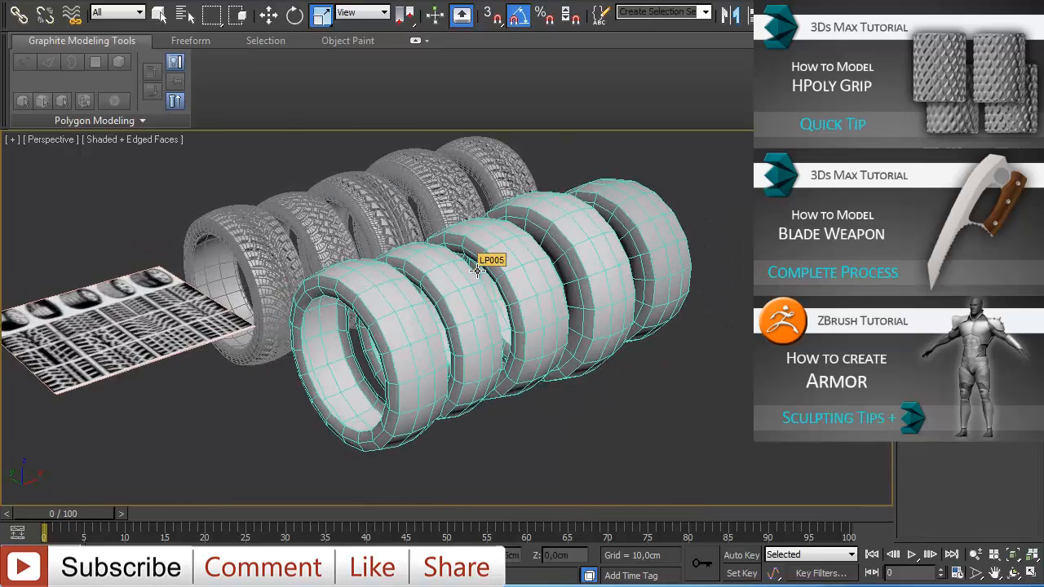
- Hide the selected tire models so only the tread reference image plane remains in the scene
{"action": "middle_click_drag", "start_coordinate": [478, 270], "coordinate": [471, 300], "text": "alt"}
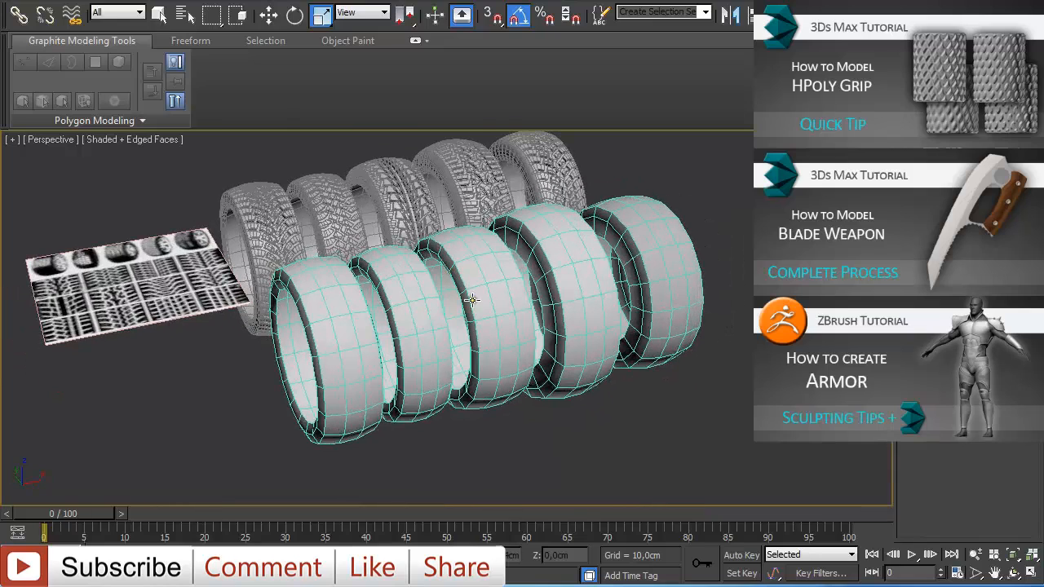
{"action": "key", "text": "alt+Tab"}
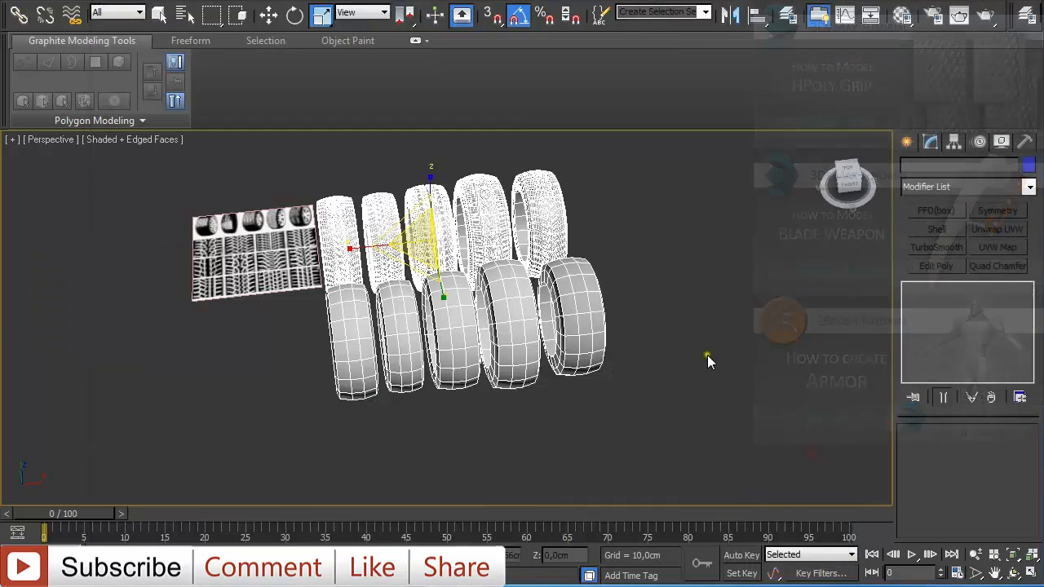
{"action": "right_click", "coordinate": [595, 299]}
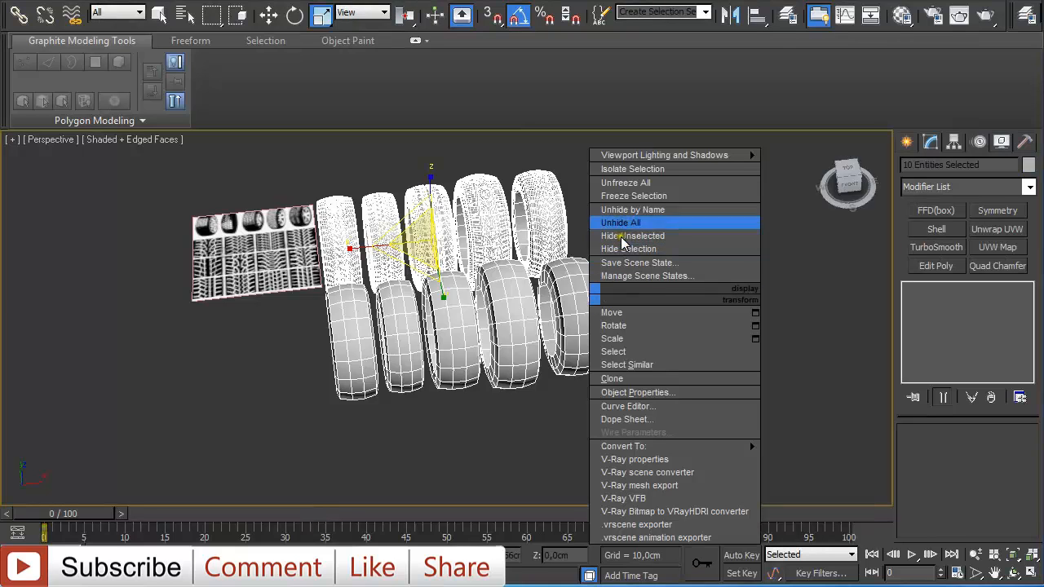
{"action": "left_click", "coordinate": [687, 249]}
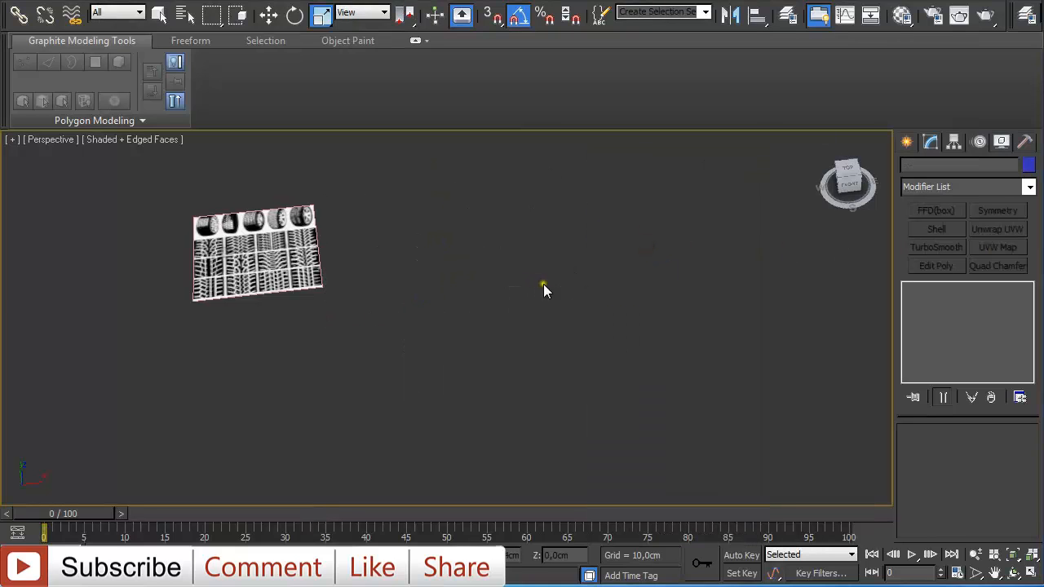
- In the top view, create a plane about 4.2 cm wide and 1.9 cm long over a tread block, with one length and one width segment
{"action": "key", "text": "t"}
{"action": "left_click", "coordinate": [907, 142]}
{"action": "left_click", "coordinate": [1001, 317]}
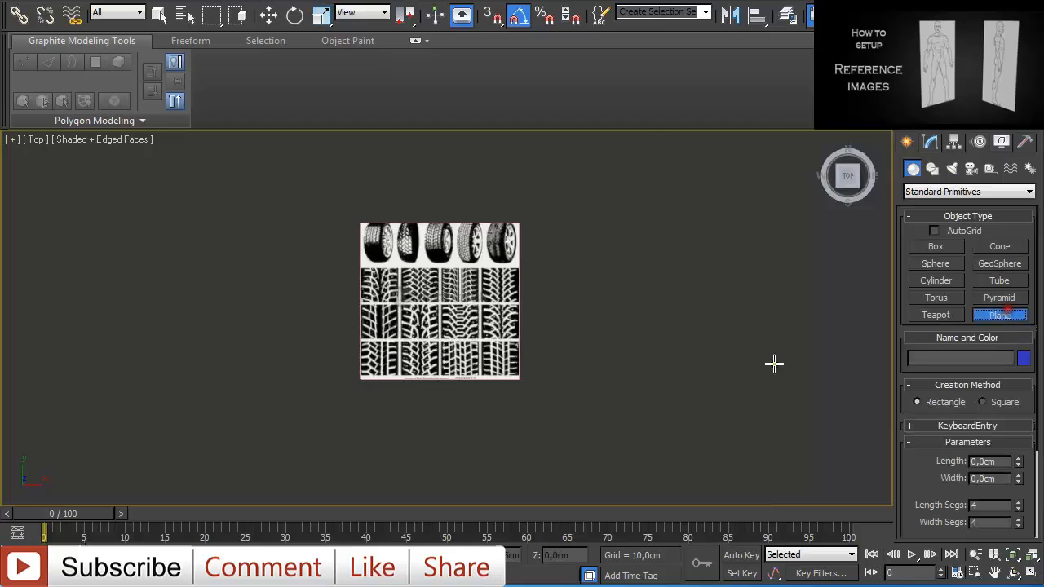
{"action": "scroll", "coordinate": [609, 356], "scroll_direction": "up", "scroll_amount": 5}
{"action": "middle_click_drag", "start_coordinate": [632, 379], "coordinate": [569, 277]}
{"action": "scroll", "coordinate": [579, 315], "scroll_direction": "up", "scroll_amount": 2}
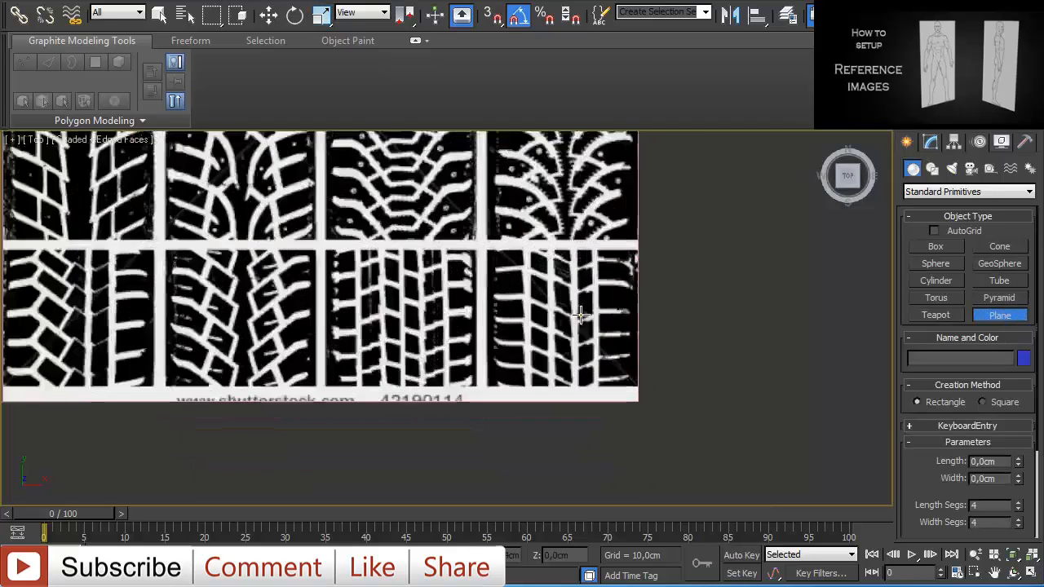
{"action": "middle_click_drag", "start_coordinate": [412, 317], "coordinate": [591, 312]}
{"action": "middle_click_drag", "start_coordinate": [659, 333], "coordinate": [375, 336]}
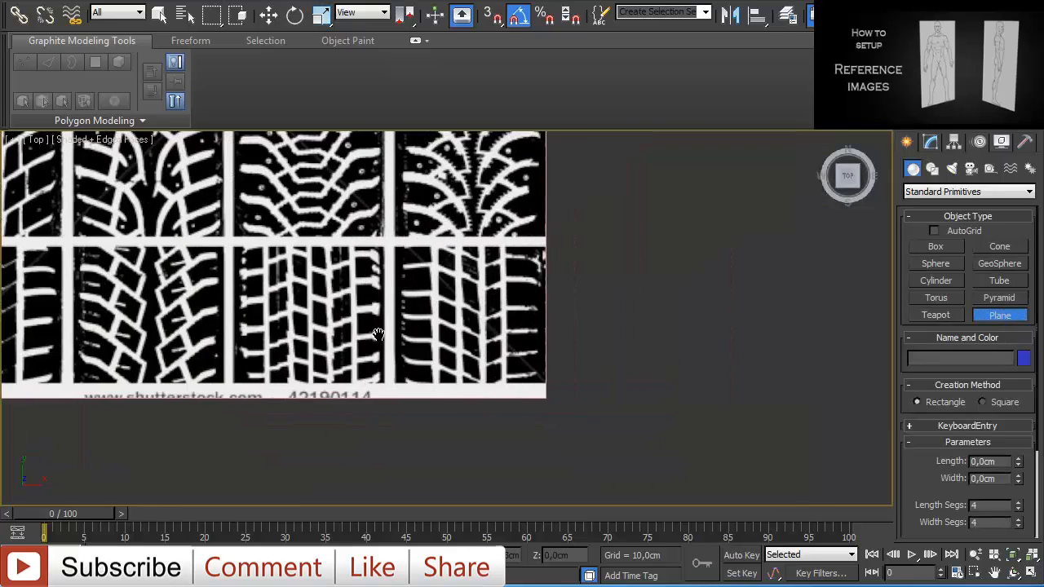
{"action": "scroll", "coordinate": [426, 349], "scroll_direction": "up", "scroll_amount": 4}
{"action": "middle_click_drag", "start_coordinate": [530, 363], "coordinate": [486, 327]}
{"action": "scroll", "coordinate": [509, 351], "scroll_direction": "up", "scroll_amount": 2}
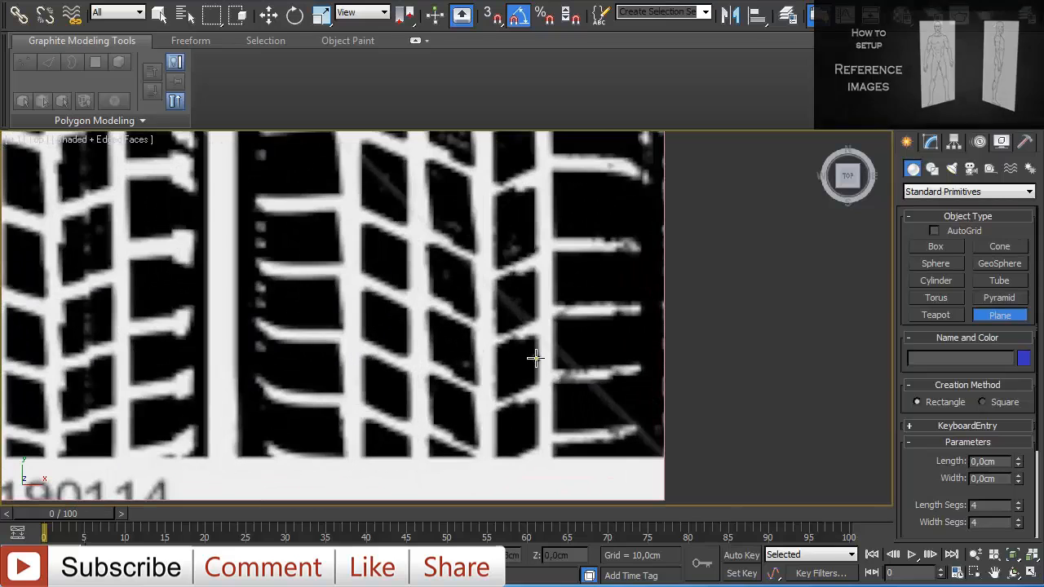
{"action": "left_click_drag", "start_coordinate": [555, 316], "coordinate": [663, 365]}
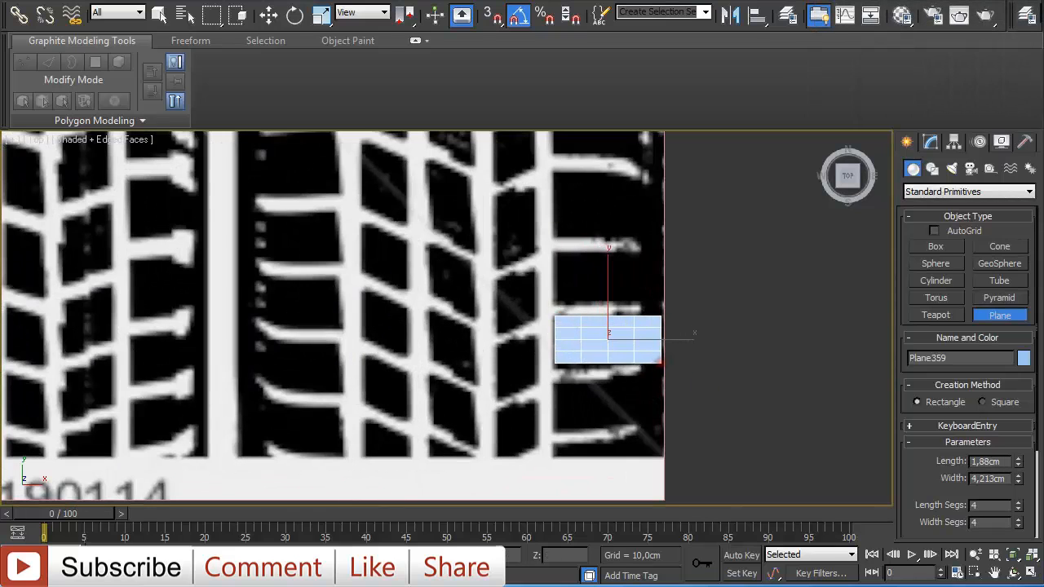
{"action": "right_click", "coordinate": [1019, 506]}
{"action": "right_click", "coordinate": [1018, 524]}
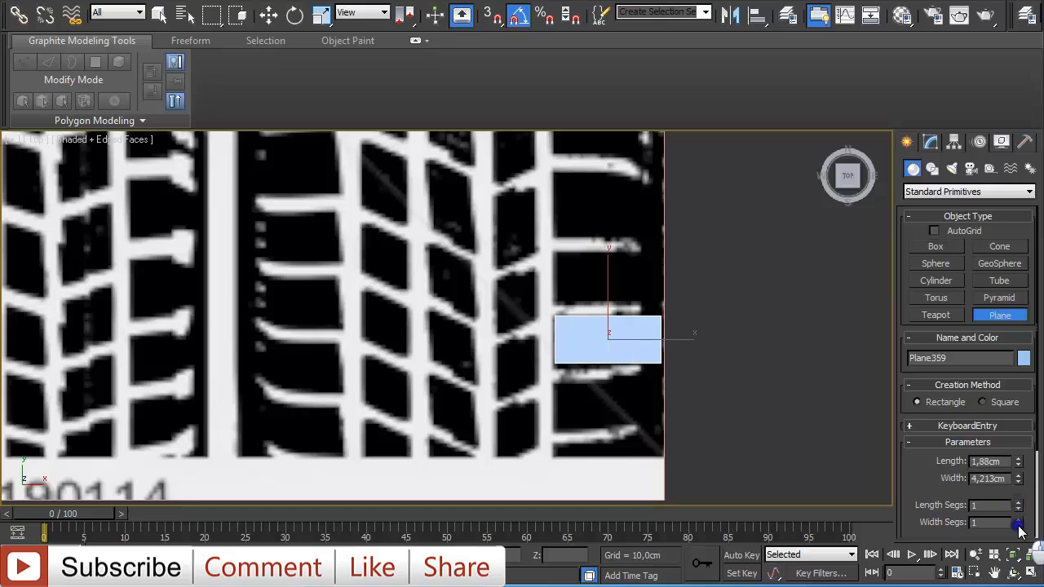
- Convert the new plane to an Editable Poly
{"action": "scroll", "coordinate": [629, 366], "scroll_direction": "up", "scroll_amount": 2}
{"action": "middle_click_drag", "start_coordinate": [677, 365], "coordinate": [588, 363]}
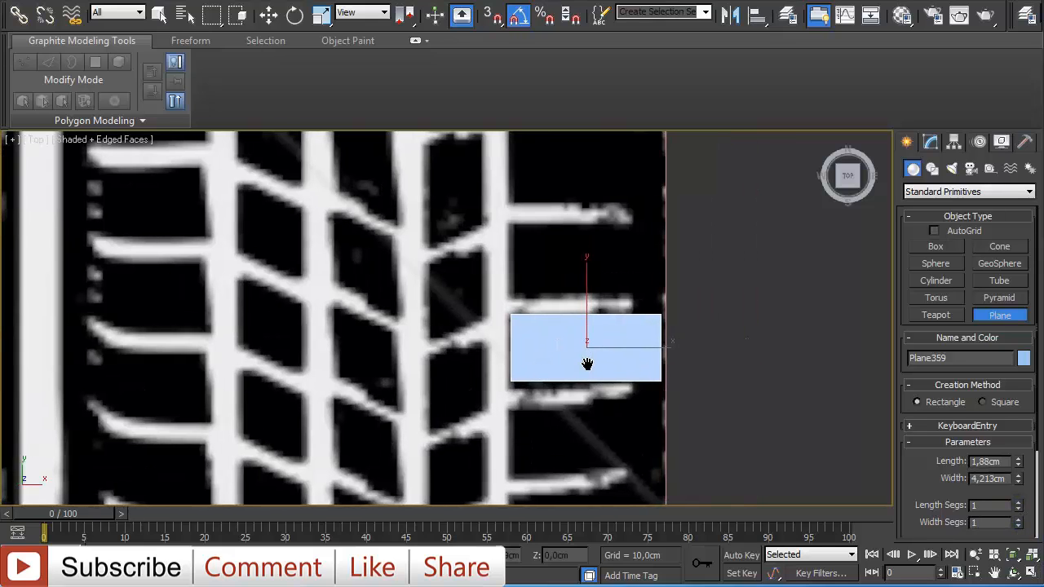
{"action": "right_click", "coordinate": [615, 346]}
{"action": "right_click", "coordinate": [600, 356]}
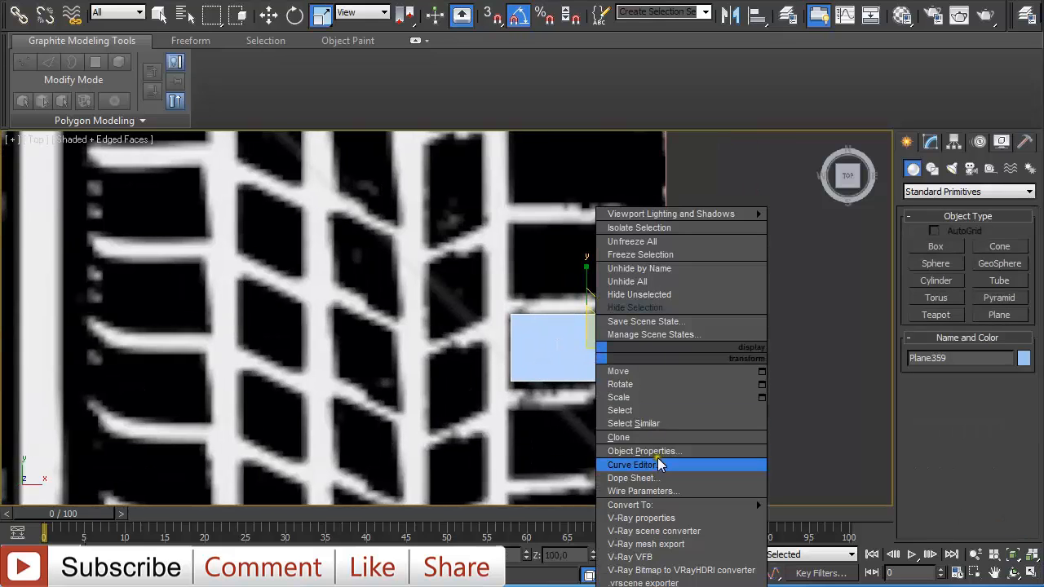
{"action": "mouse_move", "coordinate": [673, 506]}
{"action": "left_click", "coordinate": [824, 518]}
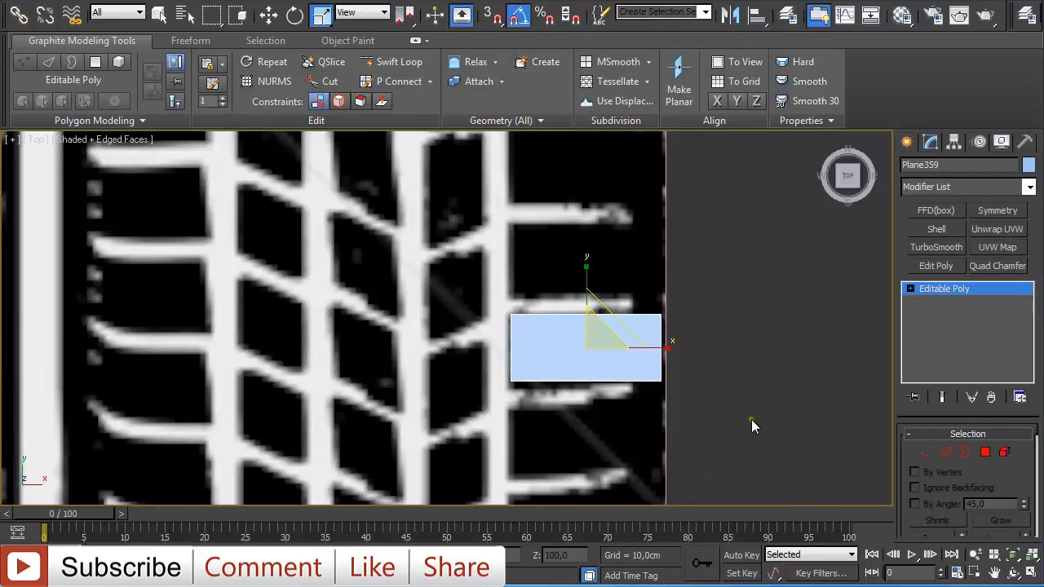
- In vertex mode, move the plane's left corner vertices to line up with the tread block's edge
{"action": "key", "text": "1"}
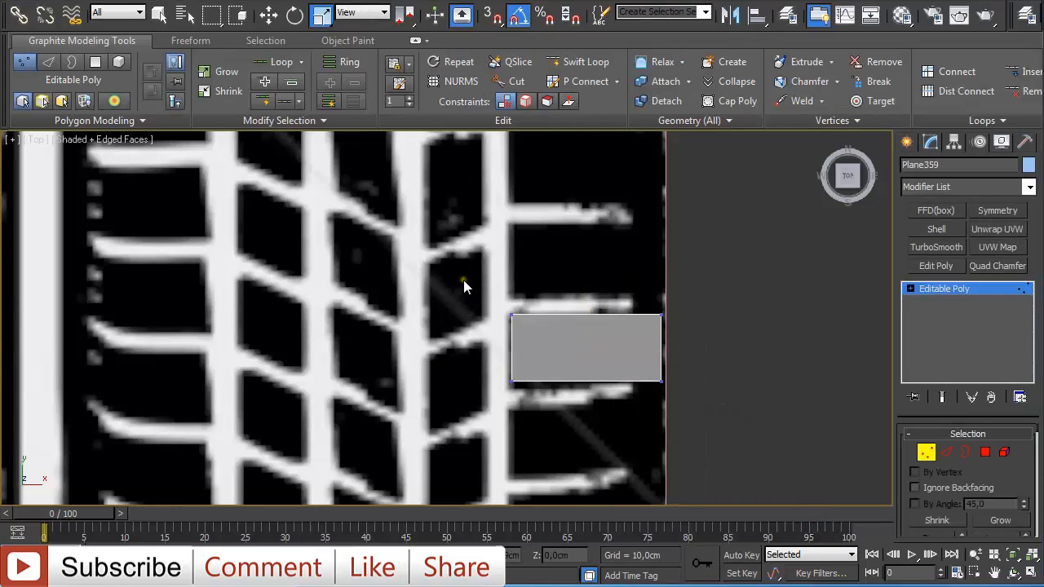
{"action": "left_click", "coordinate": [511, 315]}
{"action": "key", "text": "w"}
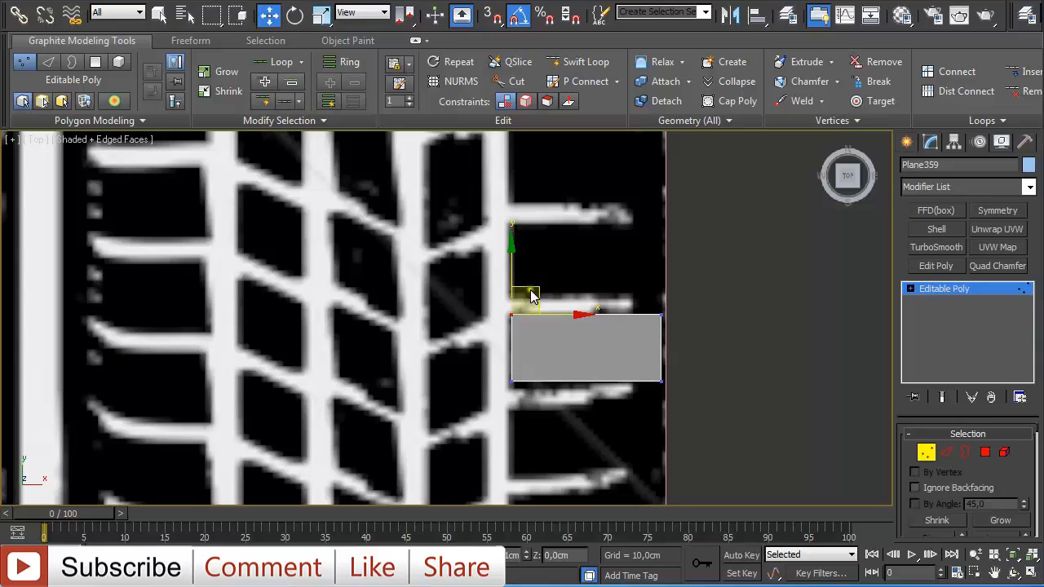
{"action": "left_click", "coordinate": [513, 381]}
{"action": "left_click_drag", "start_coordinate": [509, 321], "coordinate": [509, 325]}
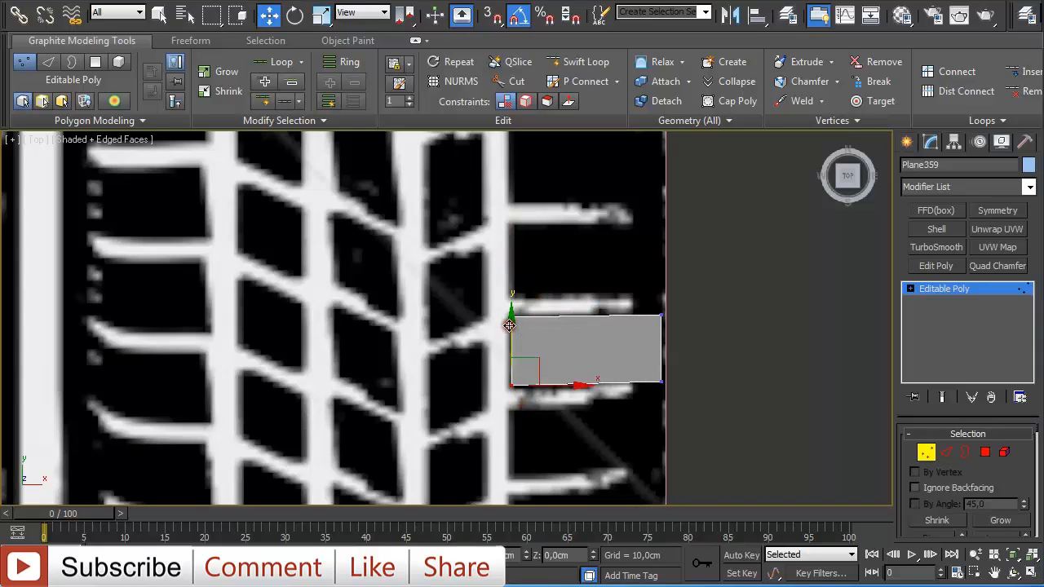
{"action": "left_click_drag", "start_coordinate": [642, 291], "coordinate": [694, 342]}
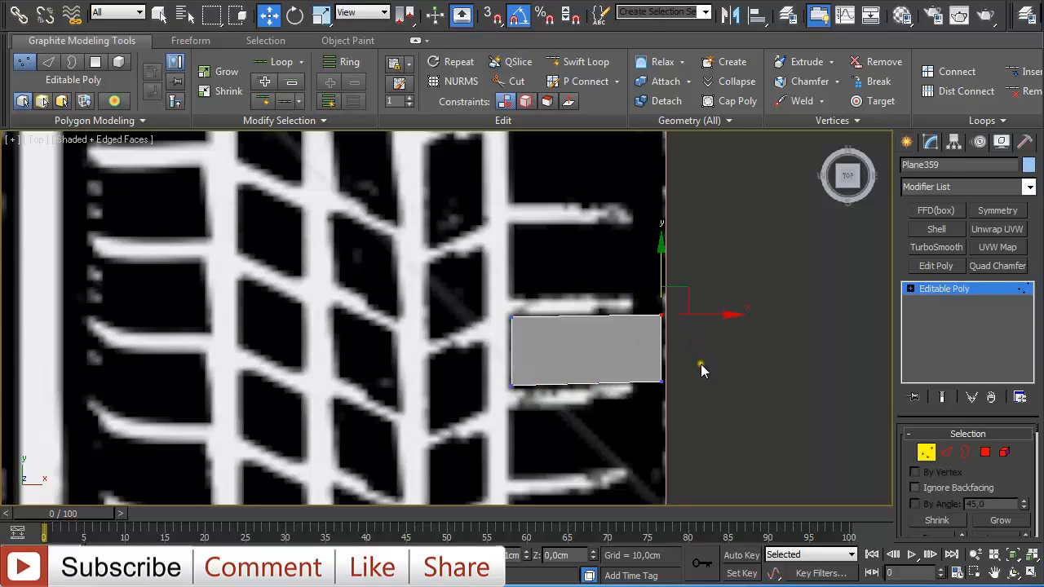
- Insert a vertical edge loop near the plane's right end with Swift Loop
{"action": "scroll", "coordinate": [702, 366], "scroll_direction": "up", "scroll_amount": 4}
{"action": "scroll", "coordinate": [676, 354], "scroll_direction": "down", "scroll_amount": 2}
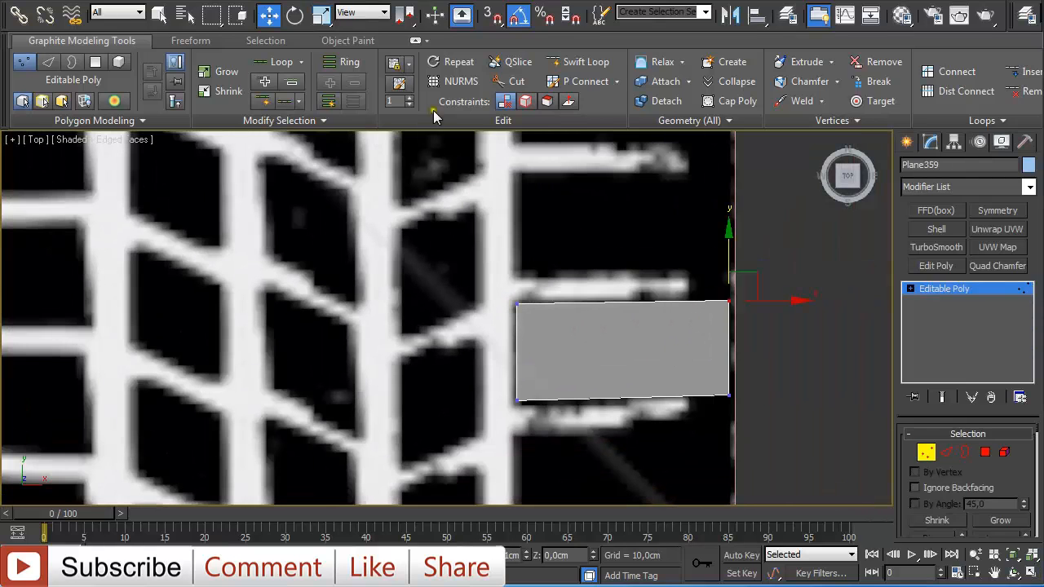
{"action": "left_click", "coordinate": [585, 62]}
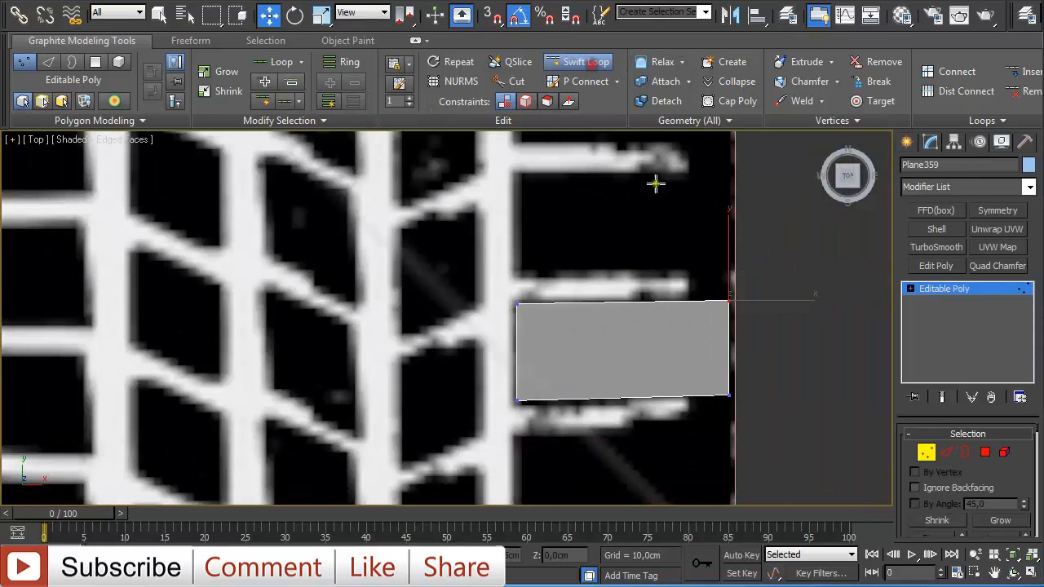
{"action": "left_click", "coordinate": [690, 311]}
- Enable vertex-only snapping and snap the new loop's top and bottom vertices level with the plane's corner vertices
{"action": "key", "text": "w"}
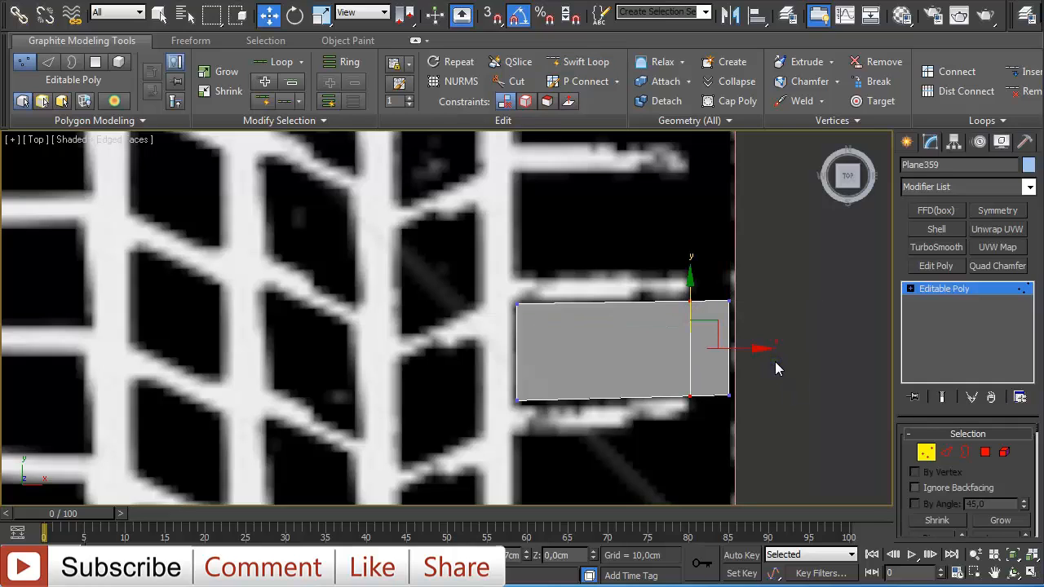
{"action": "left_click", "coordinate": [690, 301]}
{"action": "key", "text": "s"}
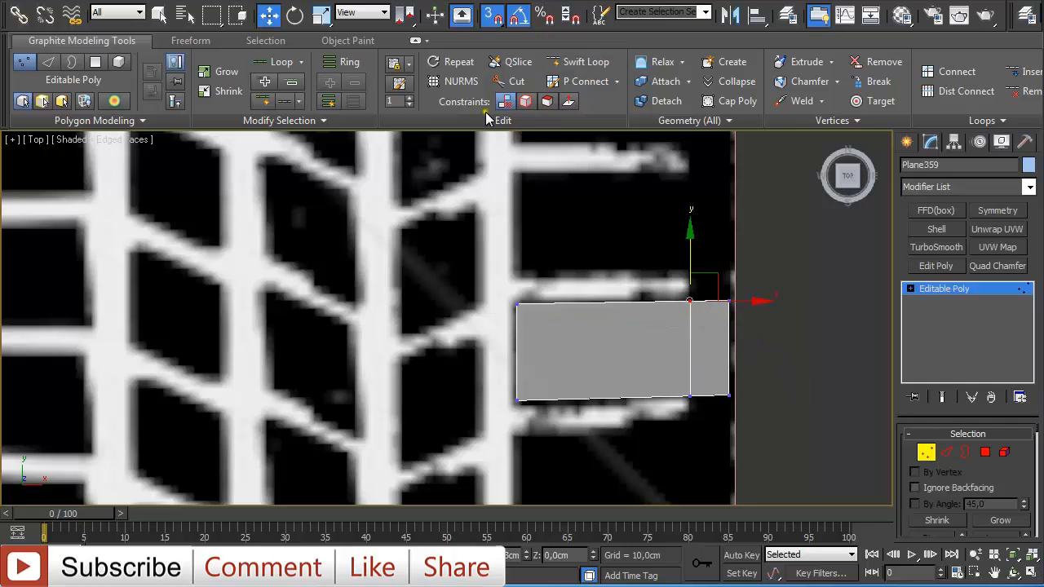
{"action": "right_click", "coordinate": [490, 23]}
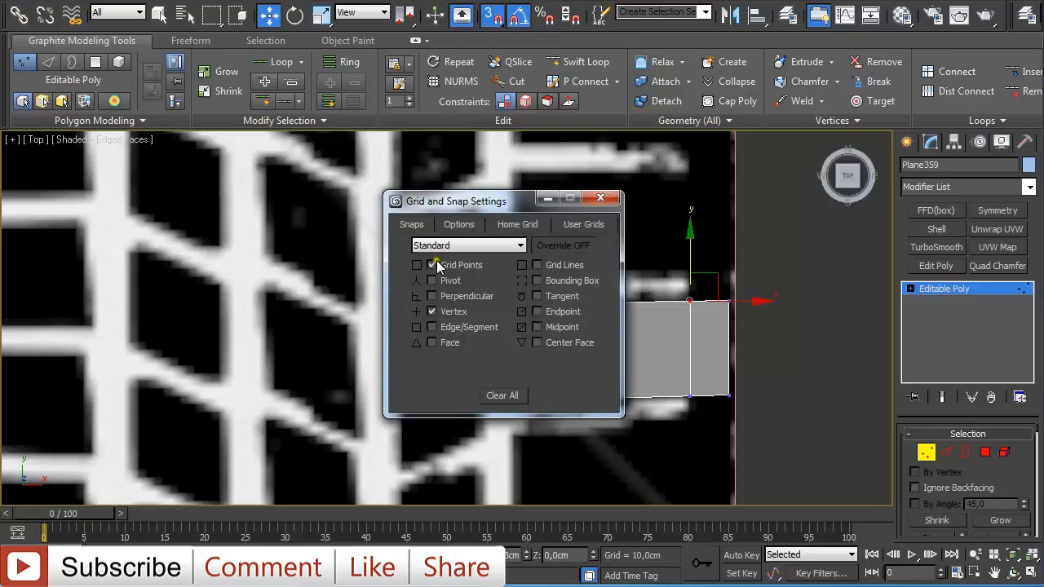
{"action": "left_click", "coordinate": [433, 264]}
{"action": "left_click", "coordinate": [602, 198]}
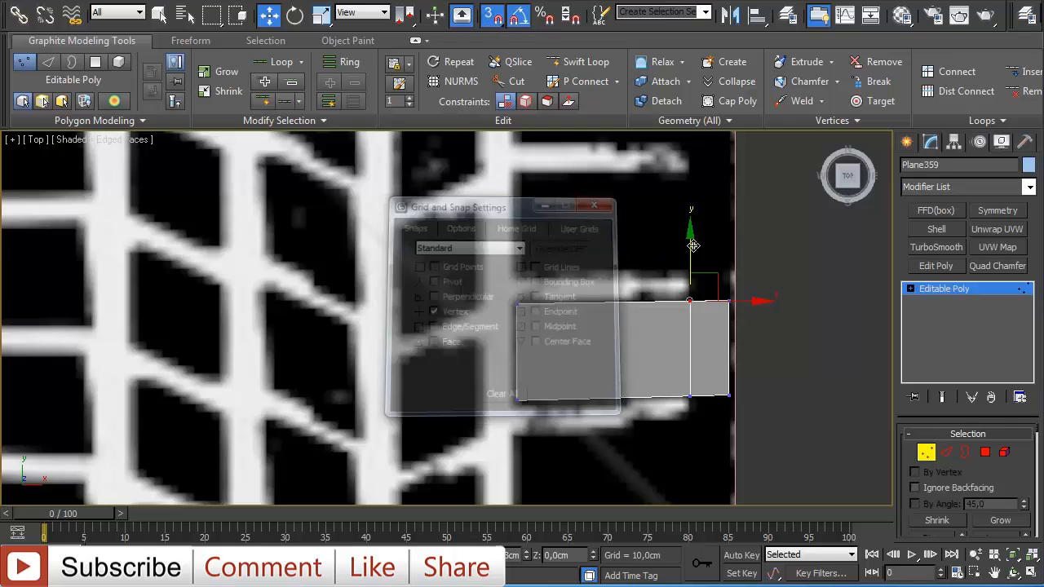
{"action": "left_click_drag", "start_coordinate": [693, 245], "coordinate": [738, 310]}
{"action": "left_click_drag", "start_coordinate": [682, 376], "coordinate": [699, 410]}
{"action": "left_click_drag", "start_coordinate": [690, 354], "coordinate": [737, 403]}
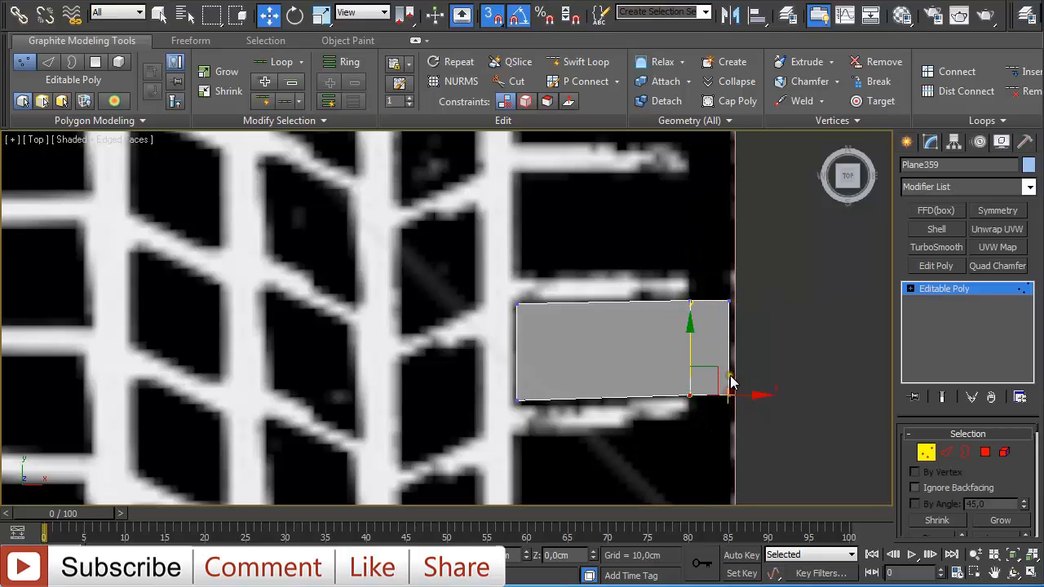
- In edge mode, extend the top edge of the plane's right section upward into a new polygon
{"action": "scroll", "coordinate": [726, 367], "scroll_direction": "down", "scroll_amount": 6}
{"action": "scroll", "coordinate": [723, 361], "scroll_direction": "up", "scroll_amount": 4}
{"action": "scroll", "coordinate": [693, 334], "scroll_direction": "down", "scroll_amount": 2}
{"action": "middle_click_drag", "start_coordinate": [683, 331], "coordinate": [704, 341]}
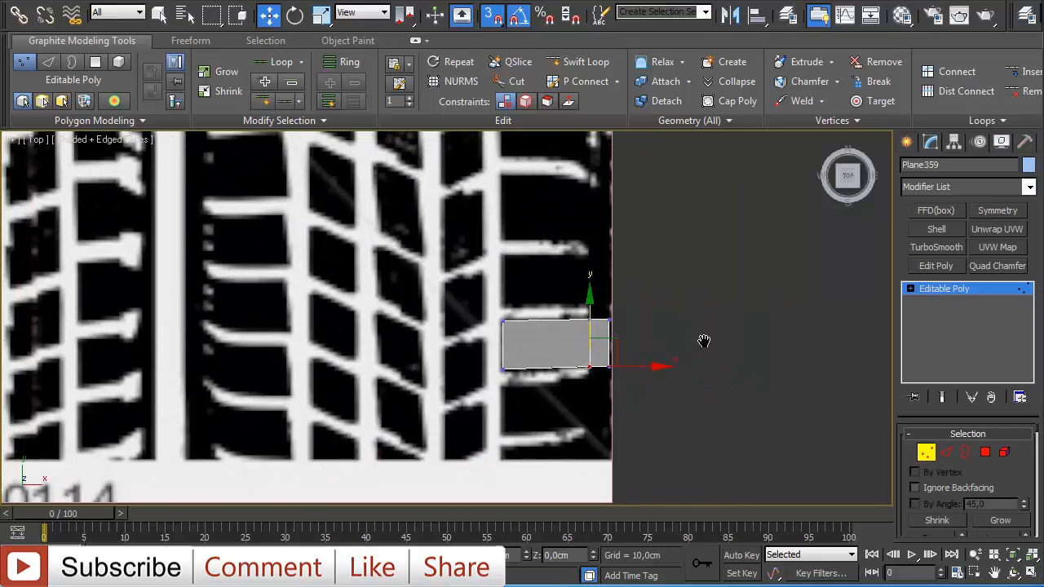
{"action": "left_click", "coordinate": [925, 453]}
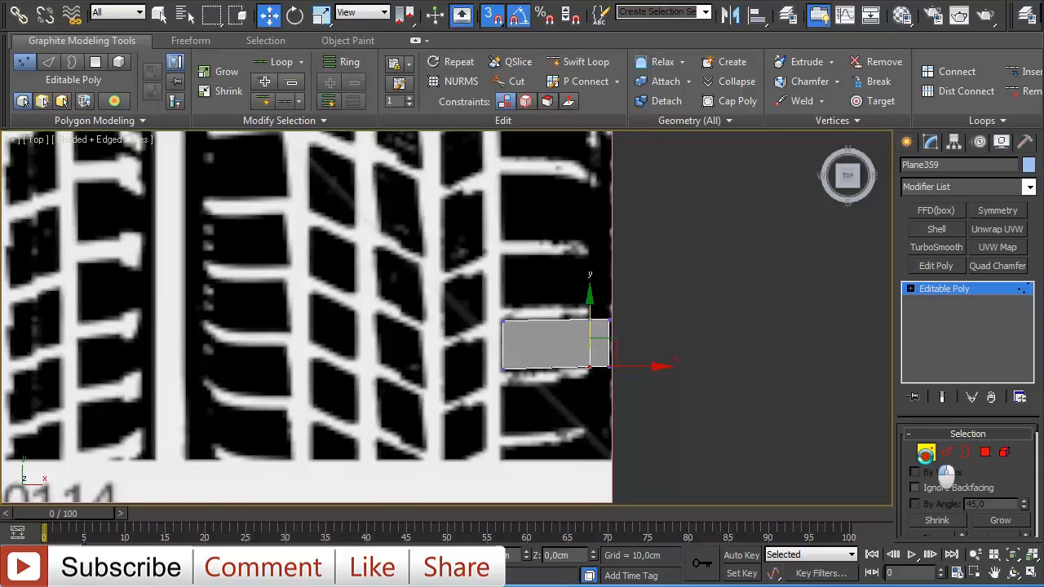
{"action": "scroll", "coordinate": [777, 385], "scroll_direction": "up", "scroll_amount": 2}
{"action": "key", "text": "2"}
{"action": "left_click_drag", "start_coordinate": [669, 304], "coordinate": [673, 331]}
{"action": "left_click_drag", "start_coordinate": [665, 282], "coordinate": [727, 286], "text": "shift"}
{"action": "scroll", "coordinate": [665, 278], "scroll_direction": "up", "scroll_amount": 2}
{"action": "scroll", "coordinate": [787, 236], "scroll_direction": "down", "scroll_amount": 2}
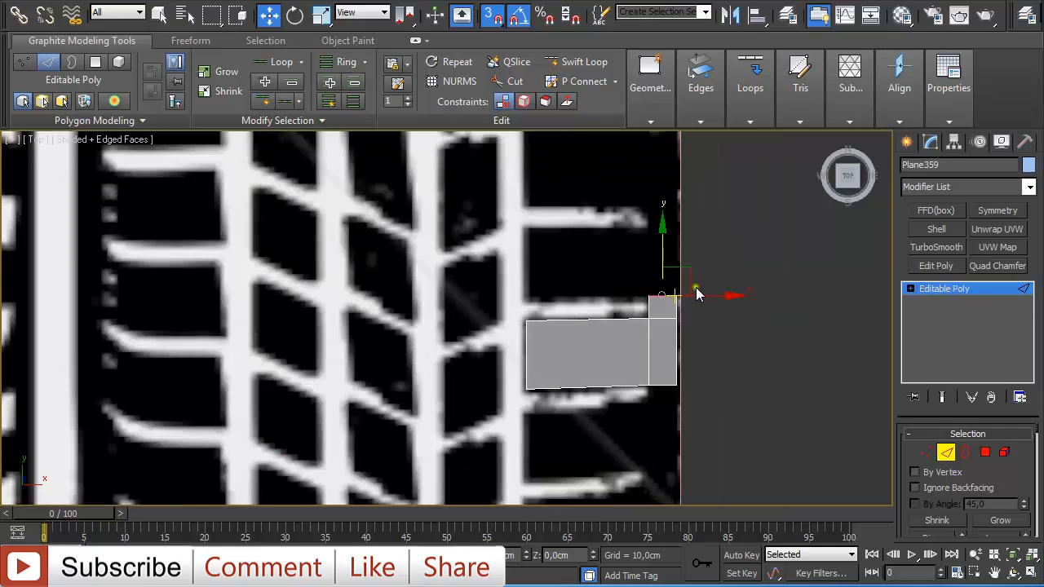
{"action": "scroll", "coordinate": [713, 286], "scroll_direction": "up", "scroll_amount": 2}
{"action": "scroll", "coordinate": [713, 286], "scroll_direction": "down", "scroll_amount": 3}
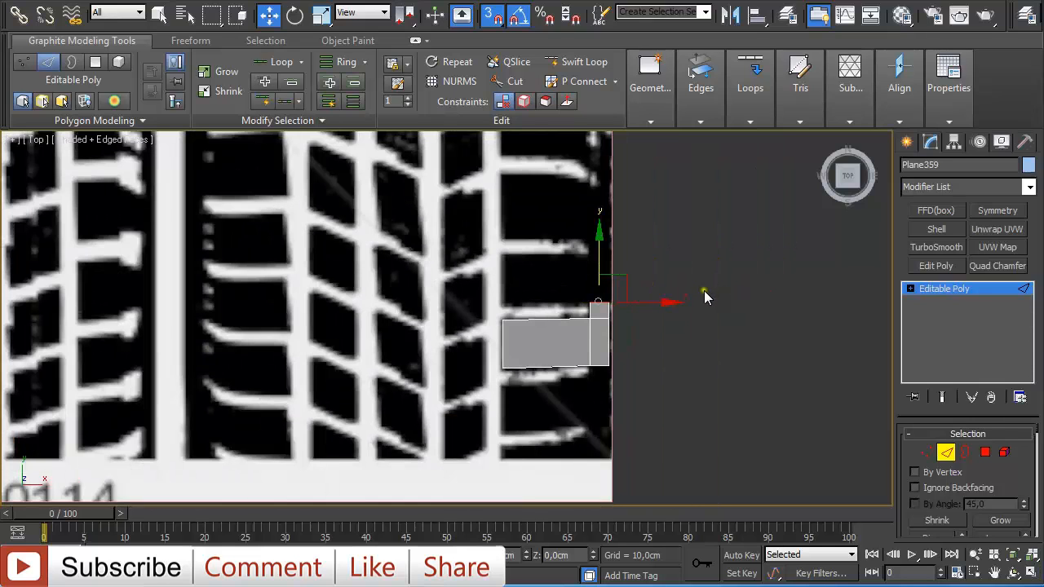
{"action": "scroll", "coordinate": [705, 292], "scroll_direction": "up", "scroll_amount": 3}
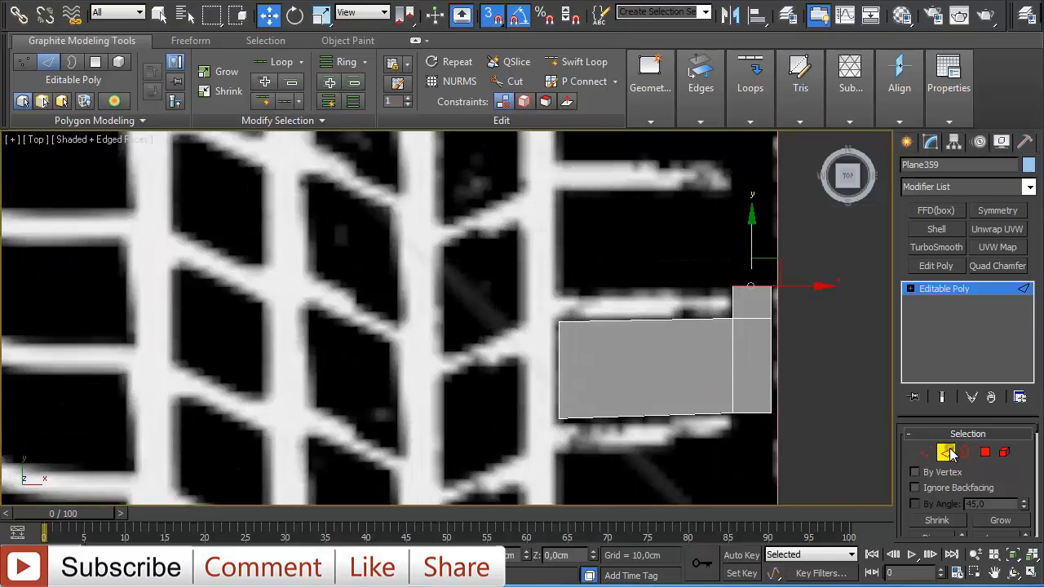
{"action": "left_click", "coordinate": [945, 453]}
- Draw a second small plane over the neighbouring tread block to the left and convert it to an Editable Poly
{"action": "scroll", "coordinate": [751, 367], "scroll_direction": "down", "scroll_amount": 4}
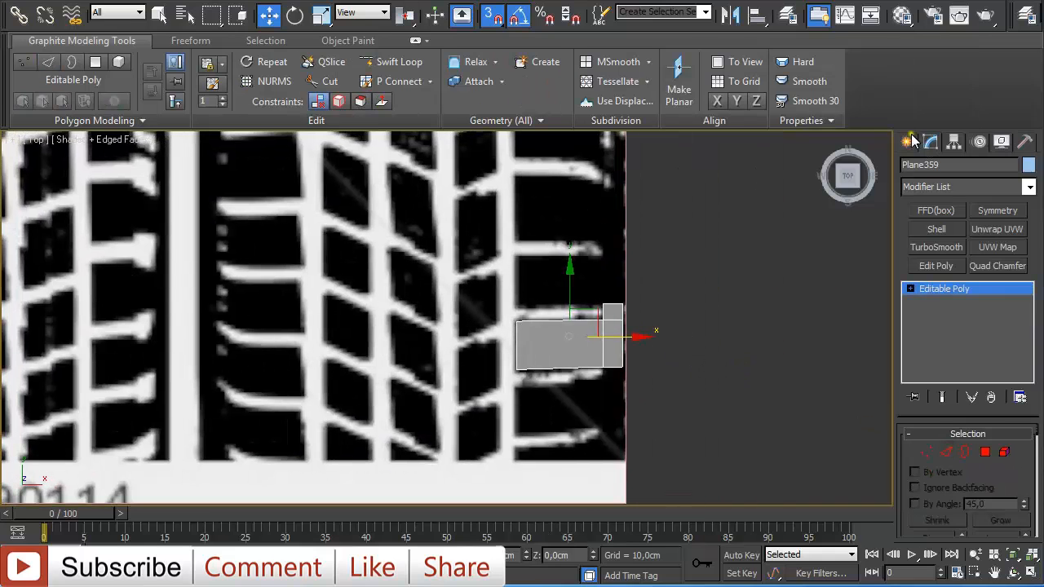
{"action": "left_click", "coordinate": [910, 140]}
{"action": "left_click", "coordinate": [1000, 315]}
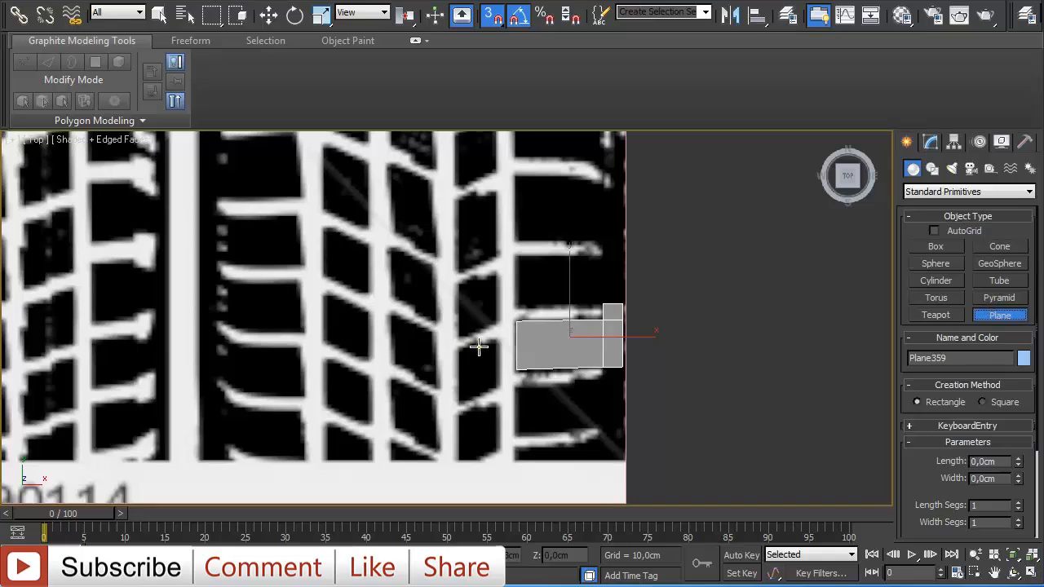
{"action": "left_click_drag", "start_coordinate": [458, 347], "coordinate": [498, 399]}
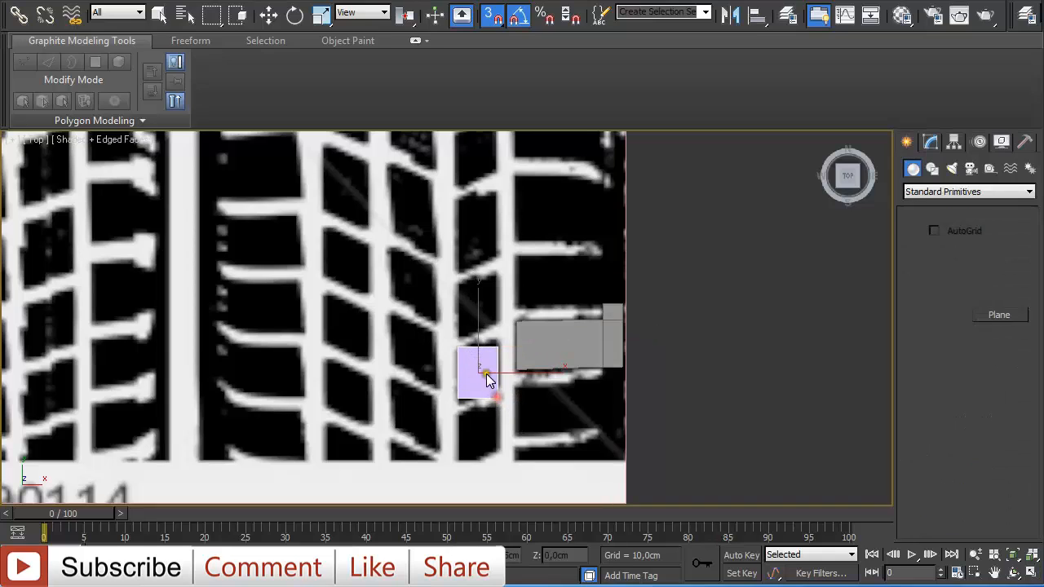
{"action": "key", "text": "w"}
{"action": "right_click", "coordinate": [488, 374]}
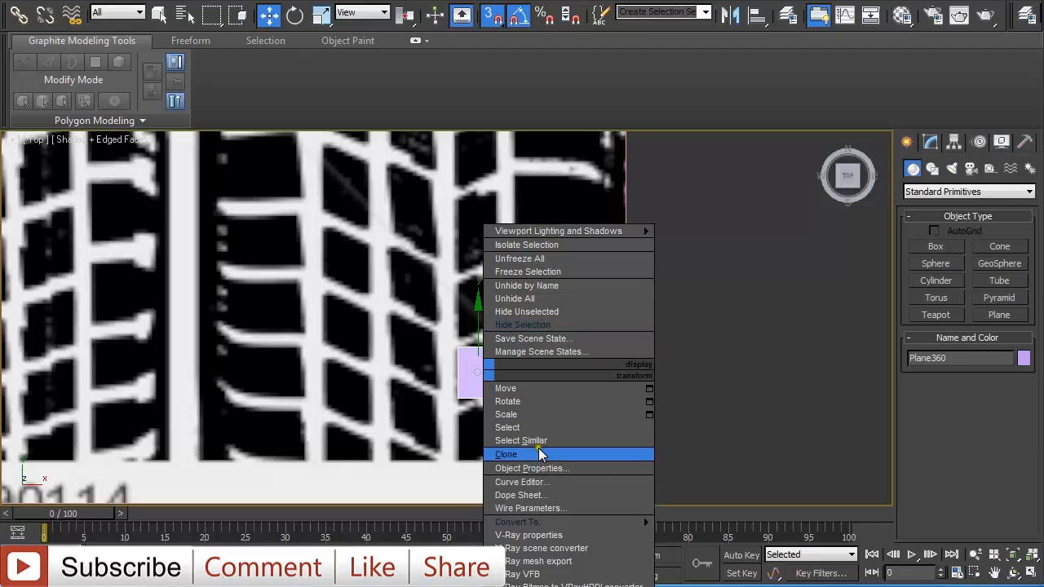
{"action": "right_click", "coordinate": [483, 386]}
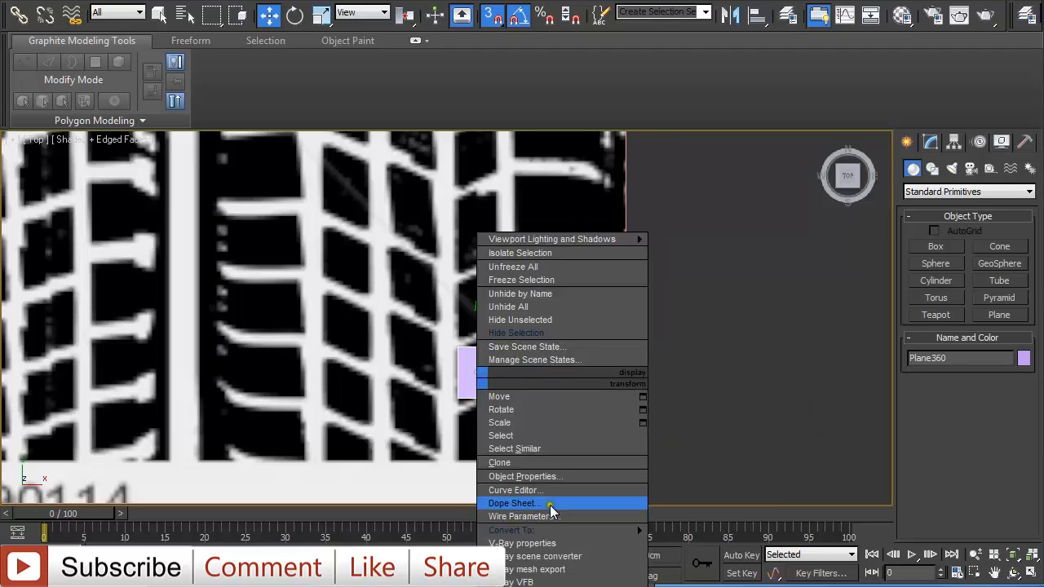
{"action": "mouse_move", "coordinate": [571, 530]}
{"action": "left_click", "coordinate": [708, 543]}
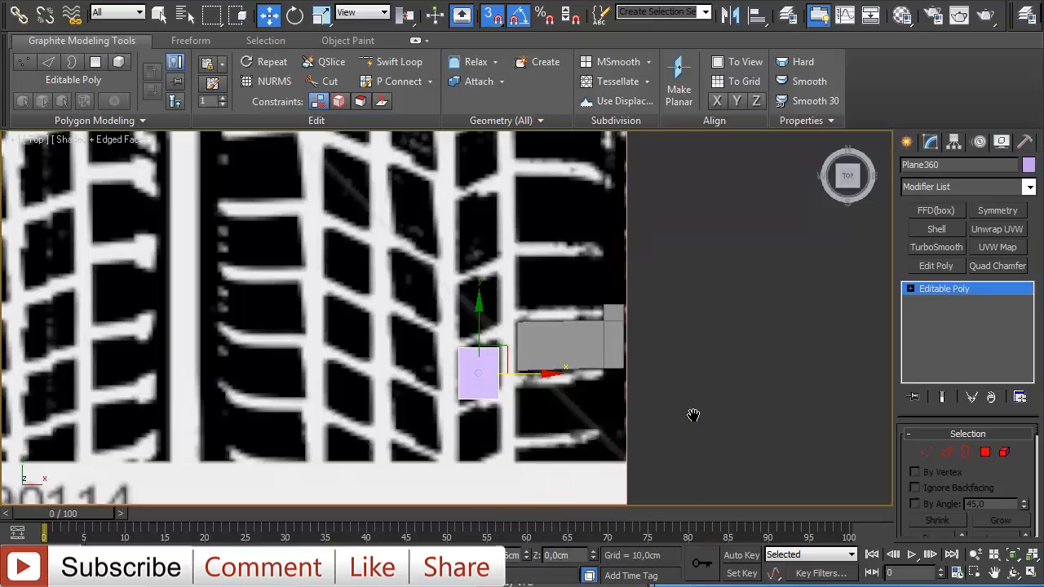
- Move the second plane's vertices so it becomes a slanted quad matching its tread block
{"action": "scroll", "coordinate": [663, 409], "scroll_direction": "up", "scroll_amount": 3}
{"action": "middle_click_drag", "start_coordinate": [663, 409], "coordinate": [602, 318]}
{"action": "key", "text": "1"}
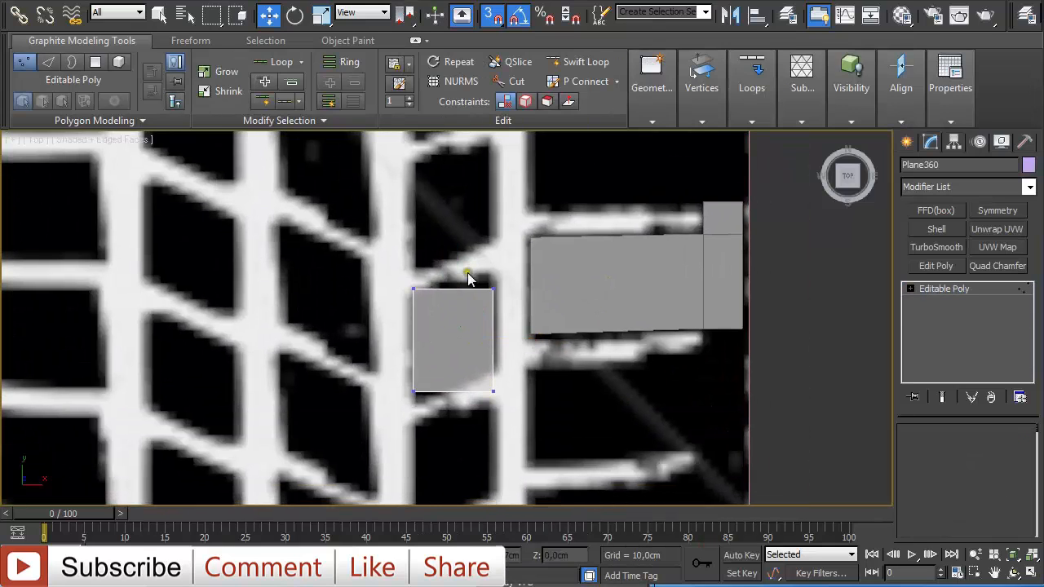
{"action": "left_click_drag", "start_coordinate": [471, 279], "coordinate": [514, 318]}
{"action": "key", "text": "s"}
{"action": "left_click_drag", "start_coordinate": [494, 246], "coordinate": [494, 229]}
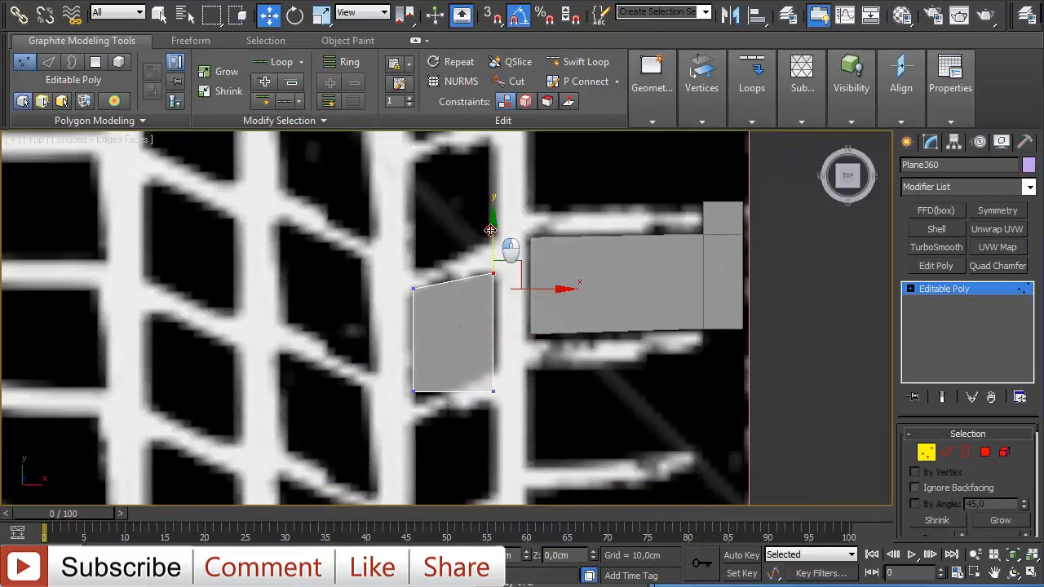
{"action": "left_click_drag", "start_coordinate": [395, 268], "coordinate": [422, 315]}
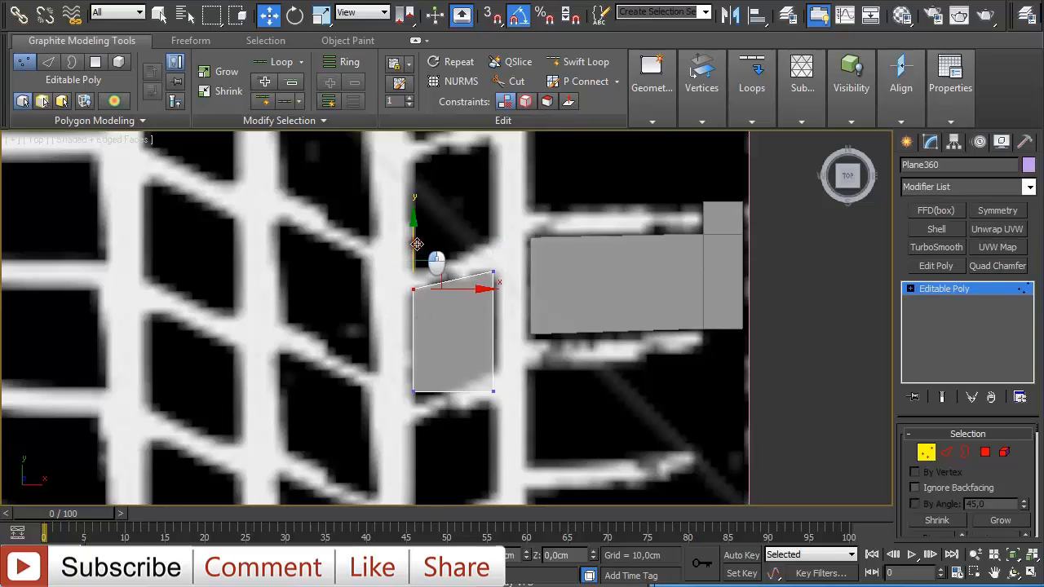
{"action": "left_click_drag", "start_coordinate": [380, 370], "coordinate": [426, 413]}
{"action": "left_click_drag", "start_coordinate": [416, 326], "coordinate": [418, 337]}
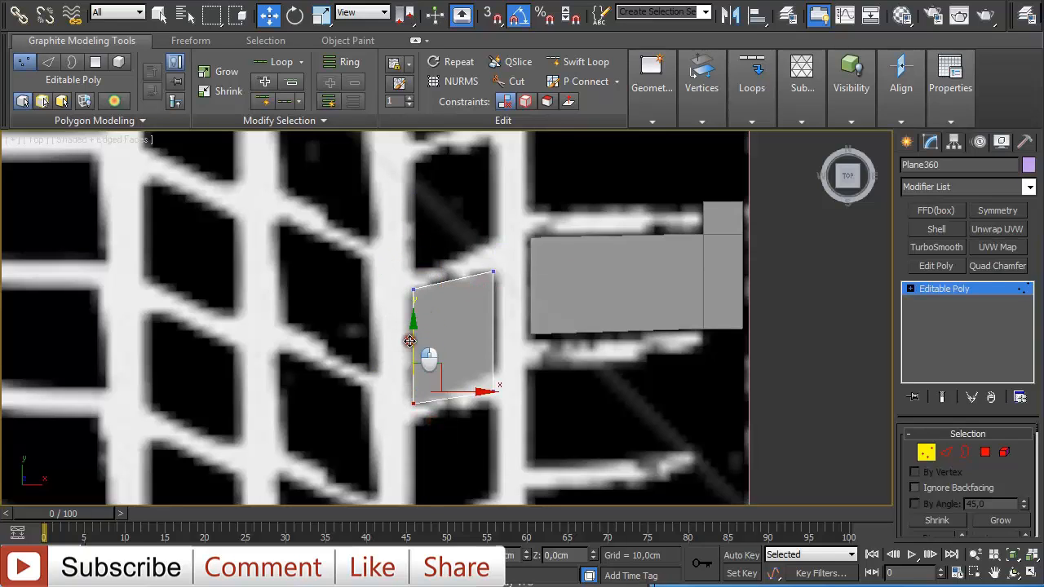
{"action": "left_click_drag", "start_coordinate": [528, 449], "coordinate": [495, 313]}
{"action": "left_click", "coordinate": [492, 272]}
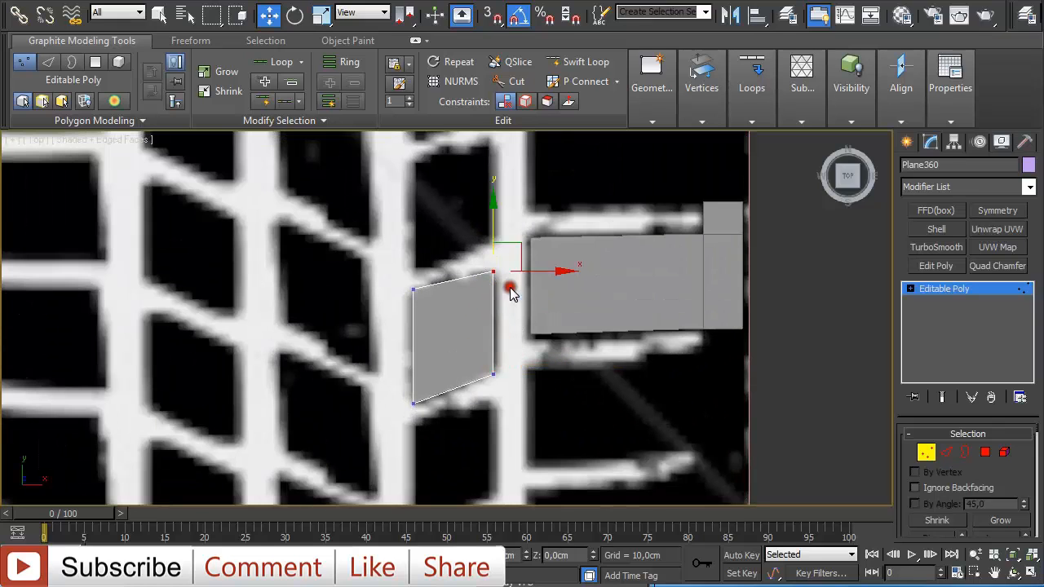
{"action": "scroll", "coordinate": [506, 249], "scroll_direction": "down", "scroll_amount": 5}
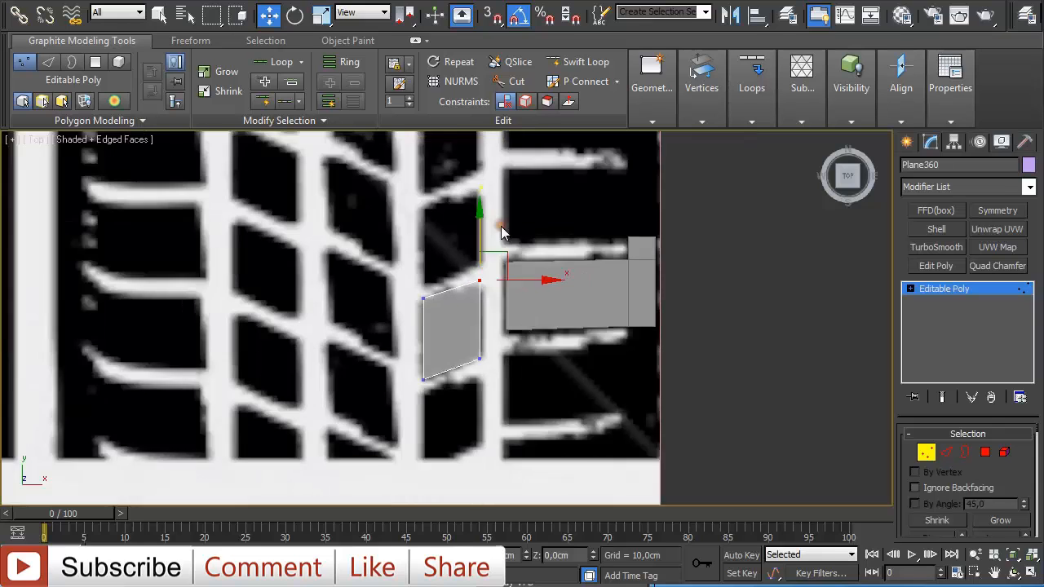
{"action": "left_click", "coordinate": [926, 452]}
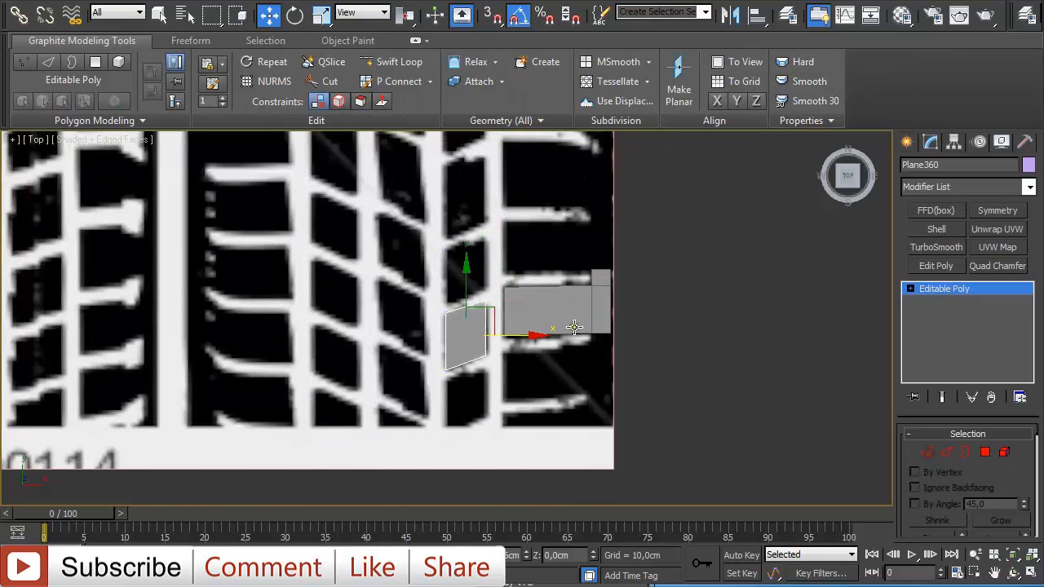
- Clone the slanted plane as a copy onto the next tread block to the left
{"action": "scroll", "coordinate": [533, 336], "scroll_direction": "up", "scroll_amount": 2}
{"action": "left_click_drag", "start_coordinate": [510, 345], "coordinate": [413, 345], "text": "shift"}
{"action": "left_click", "coordinate": [520, 348]}
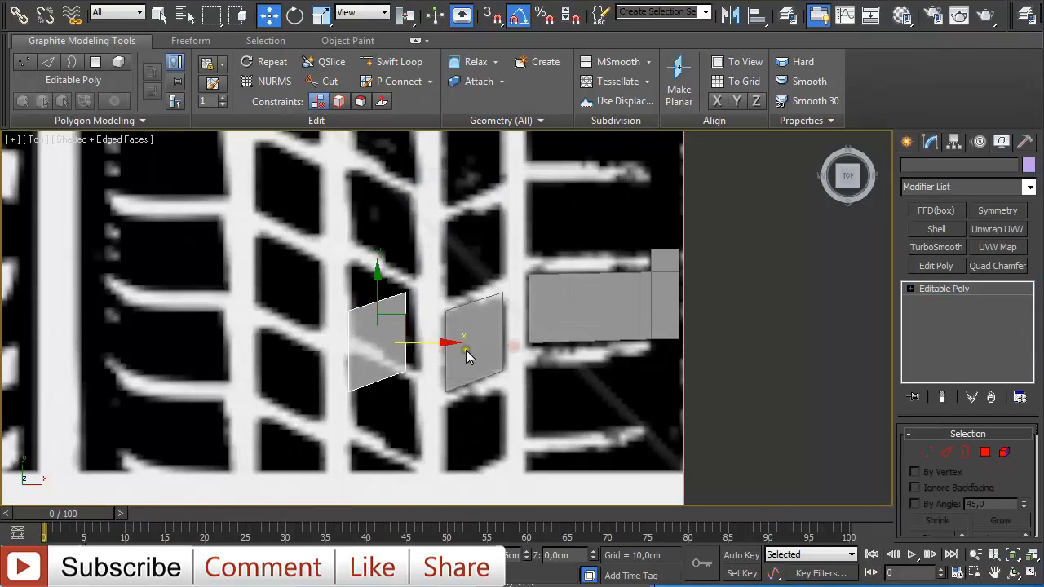
- Move the copied plane's vertices to fit the outline of its tread block
{"action": "scroll", "coordinate": [306, 377], "scroll_direction": "up", "scroll_amount": 3}
{"action": "left_click_drag", "start_coordinate": [333, 348], "coordinate": [350, 328]}
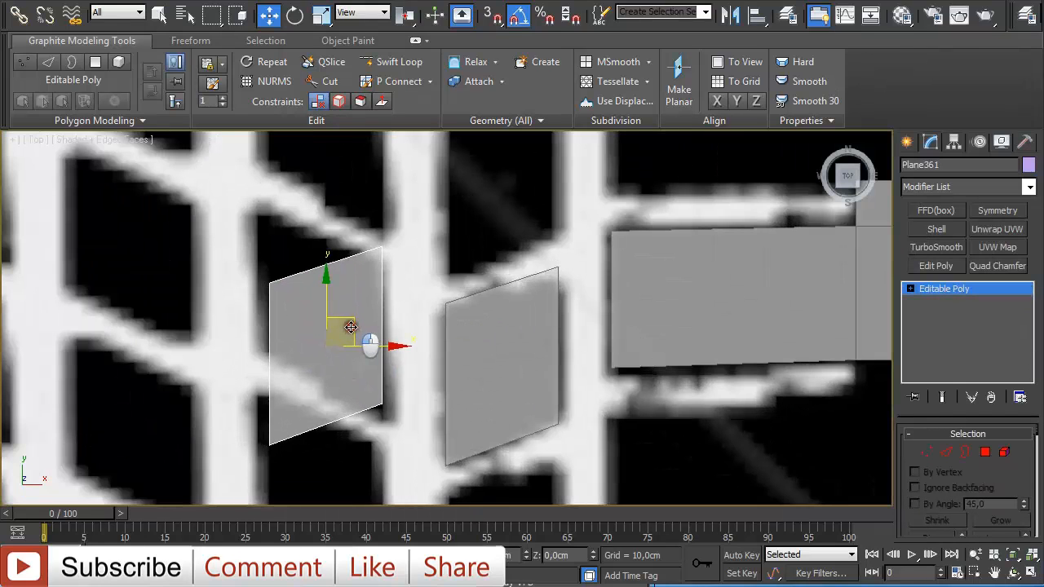
{"action": "key", "text": "1"}
{"action": "left_click_drag", "start_coordinate": [245, 255], "coordinate": [301, 301]}
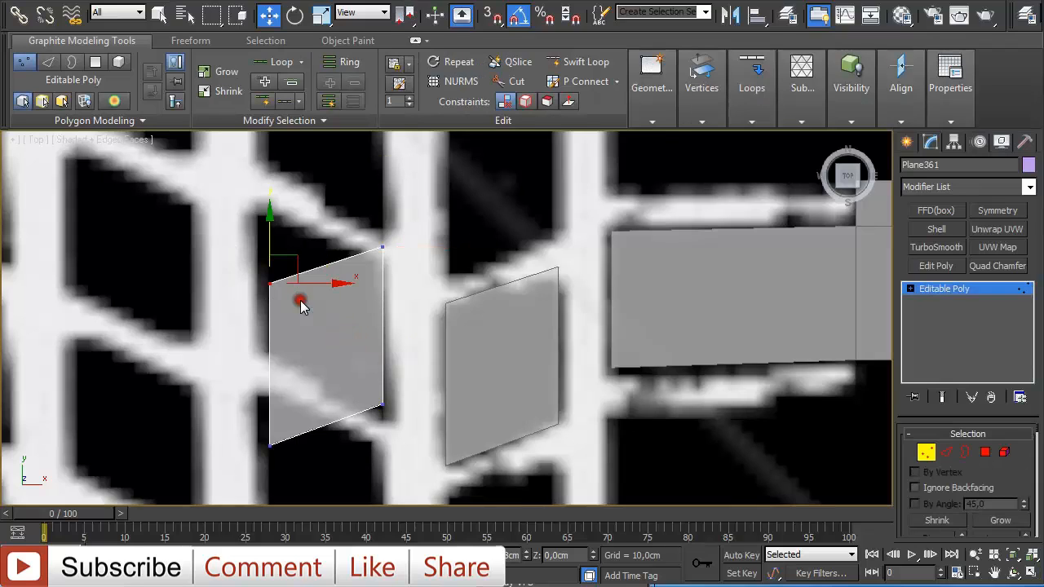
{"action": "left_click_drag", "start_coordinate": [270, 234], "coordinate": [261, 163]}
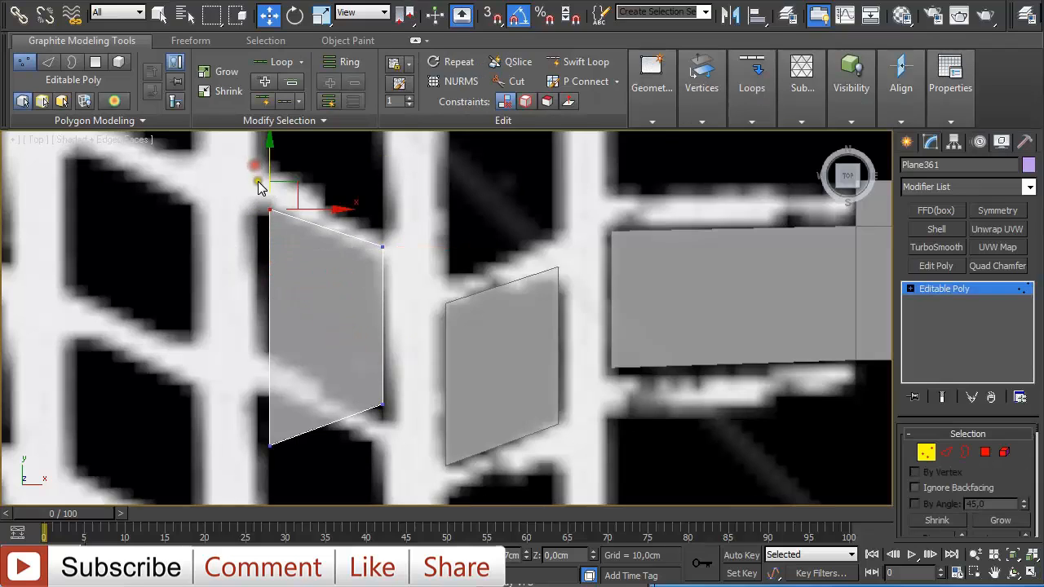
{"action": "left_click_drag", "start_coordinate": [310, 213], "coordinate": [299, 210]}
{"action": "left_click_drag", "start_coordinate": [231, 368], "coordinate": [328, 492]}
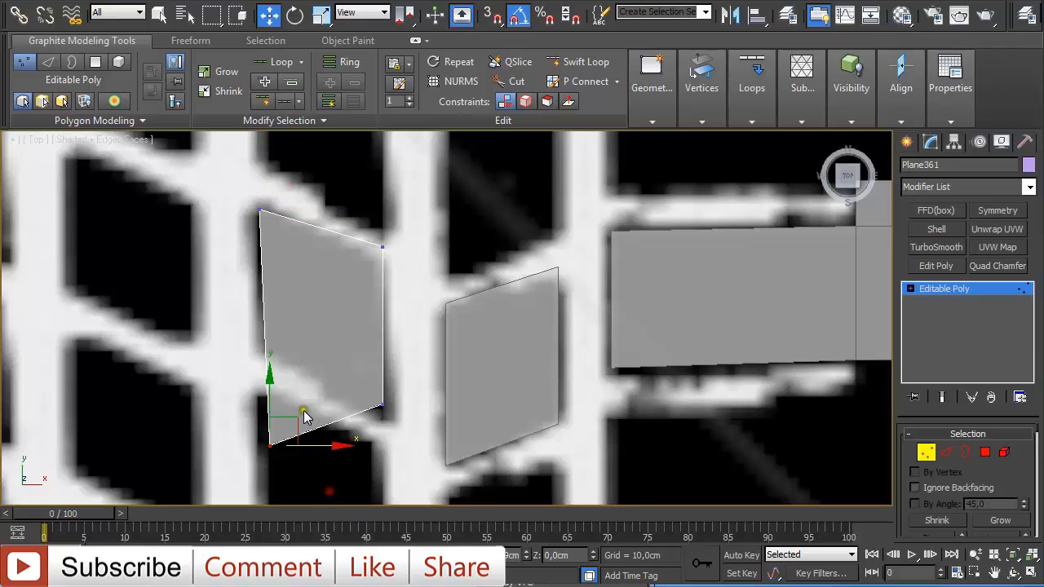
{"action": "left_click_drag", "start_coordinate": [295, 424], "coordinate": [285, 350]}
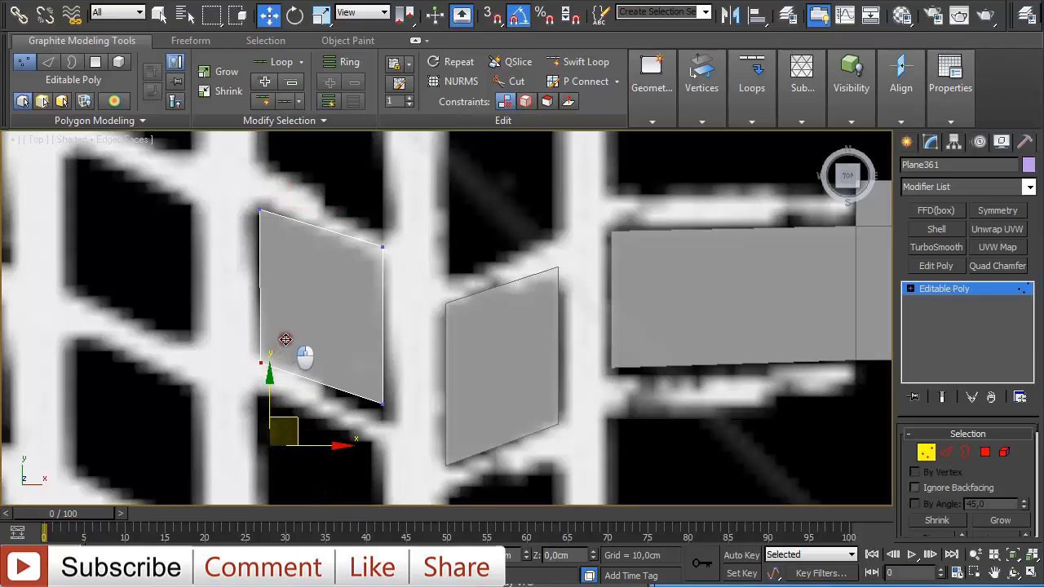
{"action": "left_click", "coordinate": [383, 245]}
{"action": "left_click_drag", "start_coordinate": [406, 222], "coordinate": [406, 237]}
{"action": "left_click_drag", "start_coordinate": [360, 387], "coordinate": [406, 441]}
{"action": "left_click_drag", "start_coordinate": [409, 386], "coordinate": [412, 392]}
{"action": "scroll", "coordinate": [412, 392], "scroll_direction": "down", "scroll_amount": 5}
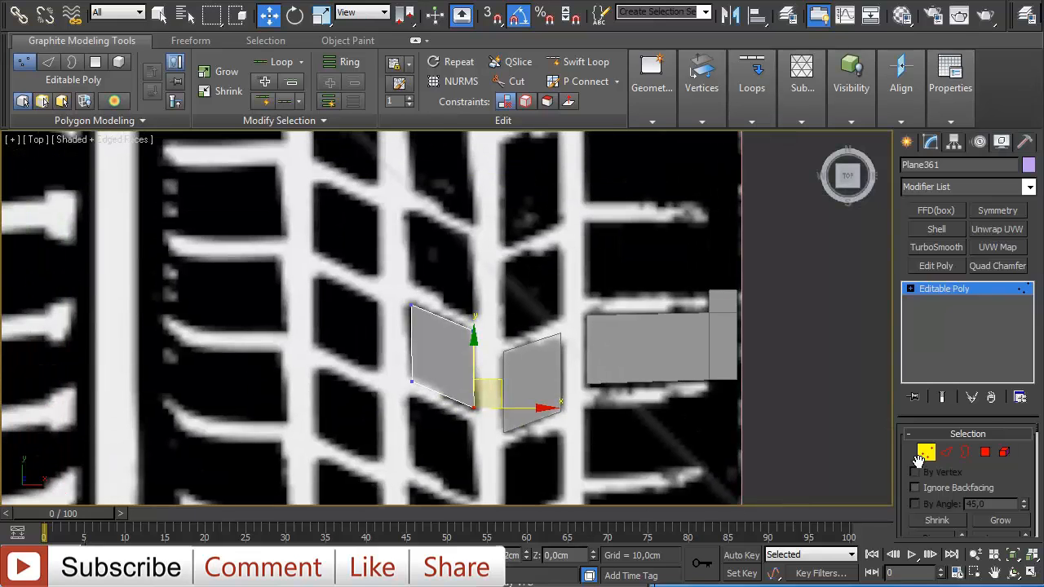
{"action": "left_click", "coordinate": [922, 454]}
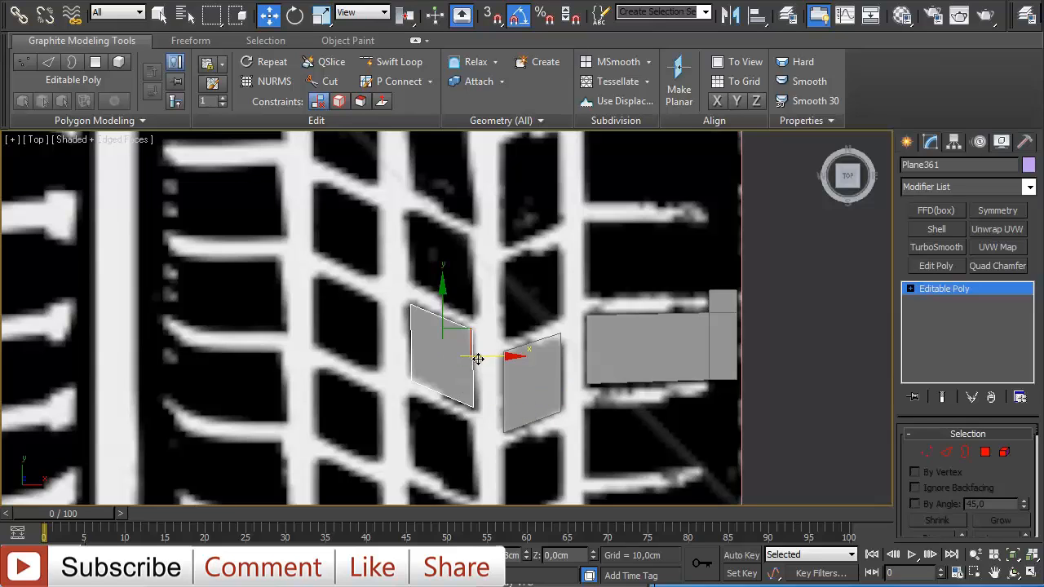
- Clone that plane as another copy onto the next block to the left and move it up into place
{"action": "left_click_drag", "start_coordinate": [477, 359], "coordinate": [392, 344], "text": "shift"}
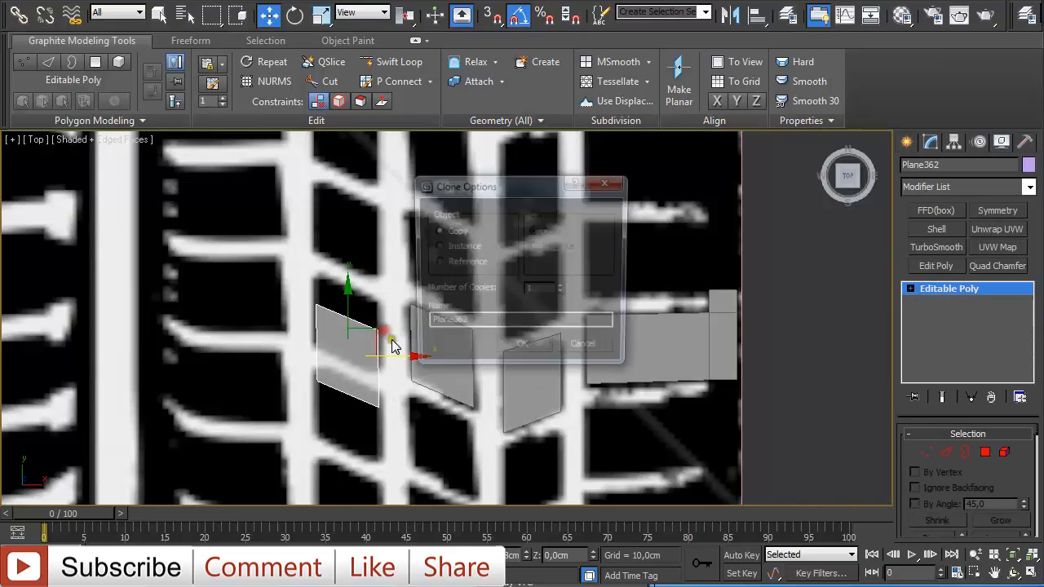
{"action": "left_click", "coordinate": [522, 344]}
{"action": "left_click_drag", "start_coordinate": [346, 316], "coordinate": [344, 283]}
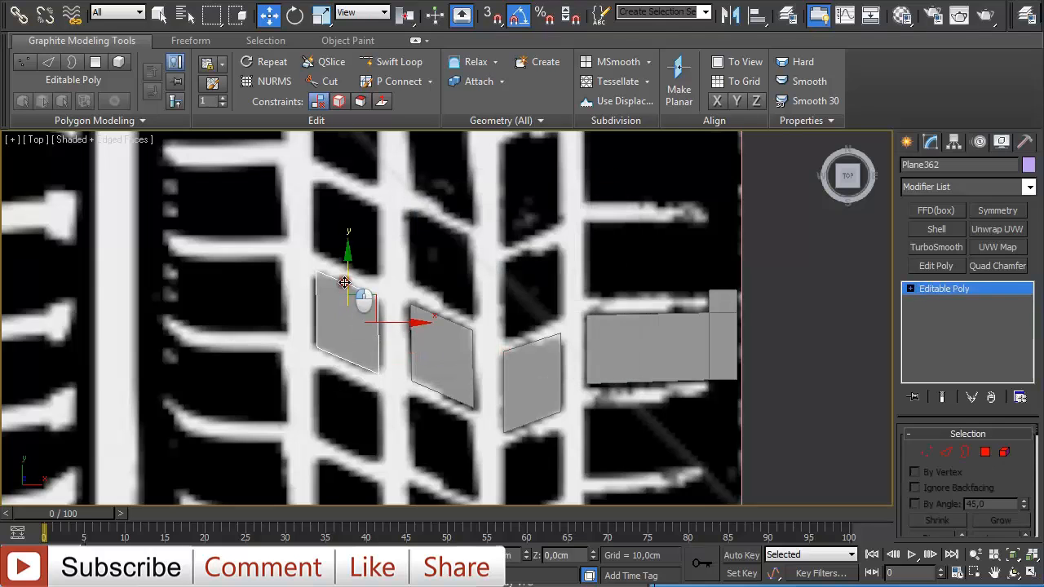
- Move the newest plane's vertices to match the shape of its tread block
{"action": "scroll", "coordinate": [355, 293], "scroll_direction": "up", "scroll_amount": 5}
{"action": "key", "text": "1"}
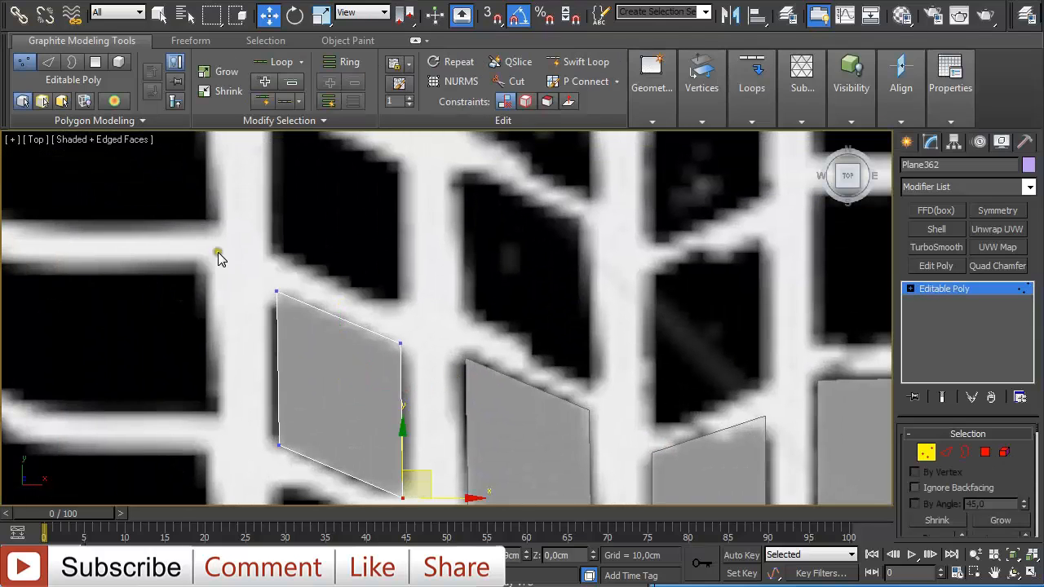
{"action": "left_click_drag", "start_coordinate": [218, 258], "coordinate": [420, 361]}
{"action": "left_click_drag", "start_coordinate": [343, 267], "coordinate": [339, 273]}
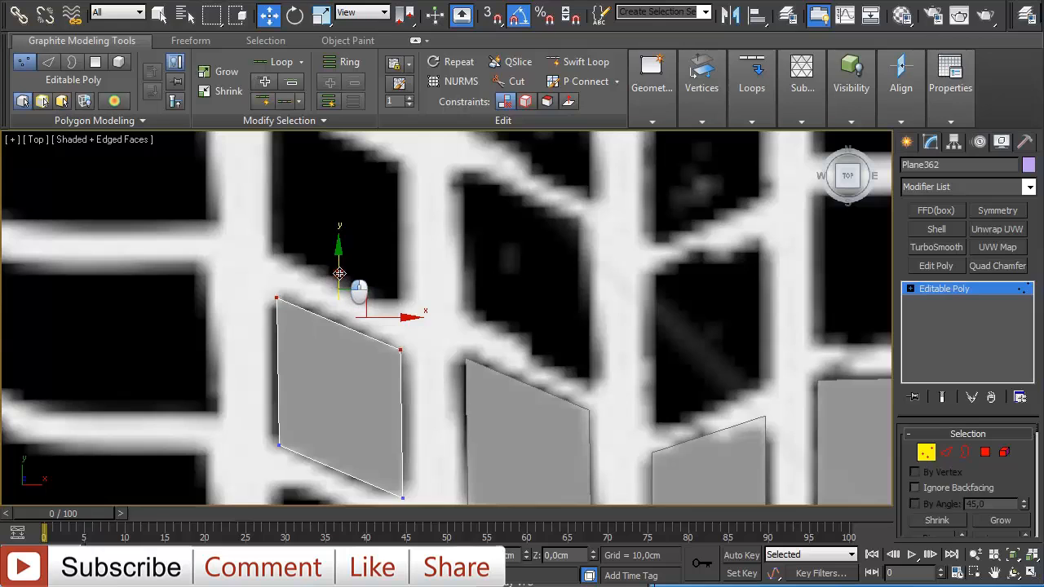
{"action": "middle_click_drag", "start_coordinate": [299, 381], "coordinate": [242, 366]}
{"action": "left_click_drag", "start_coordinate": [242, 367], "coordinate": [404, 471]}
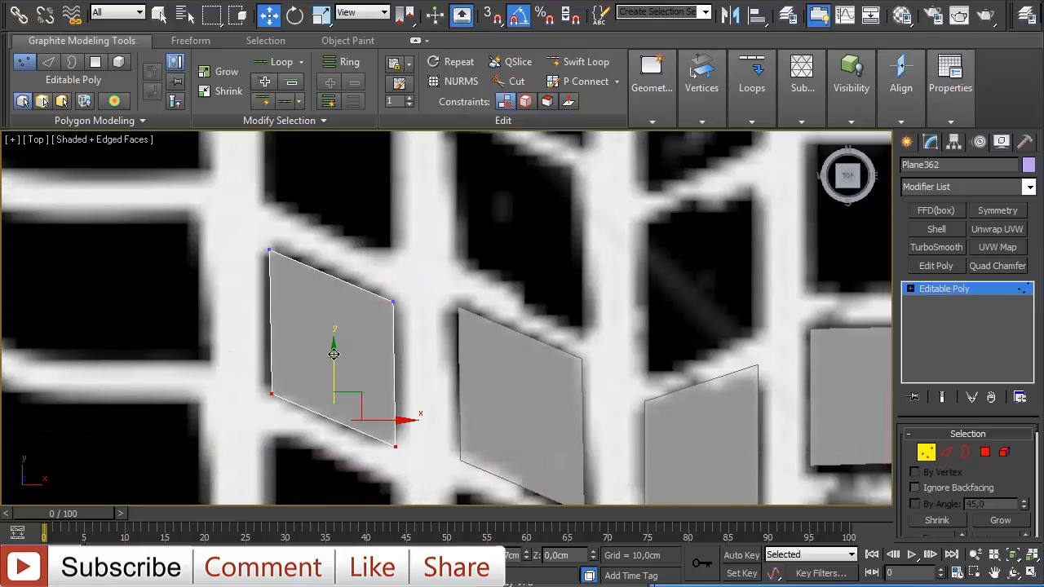
{"action": "left_click_drag", "start_coordinate": [334, 354], "coordinate": [334, 346]}
{"action": "scroll", "coordinate": [335, 349], "scroll_direction": "down", "scroll_amount": 1}
{"action": "scroll", "coordinate": [679, 393], "scroll_direction": "down", "scroll_amount": 2}
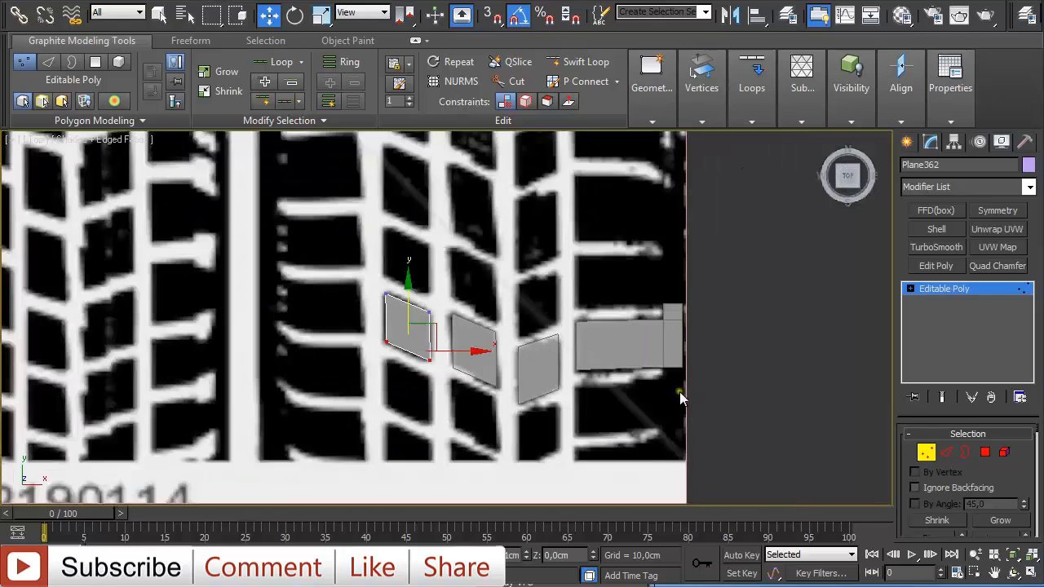
{"action": "left_click", "coordinate": [927, 454]}
- Clone the long rectangular plane with its extension as a copy onto the left side of the tread
{"action": "left_click", "coordinate": [673, 349]}
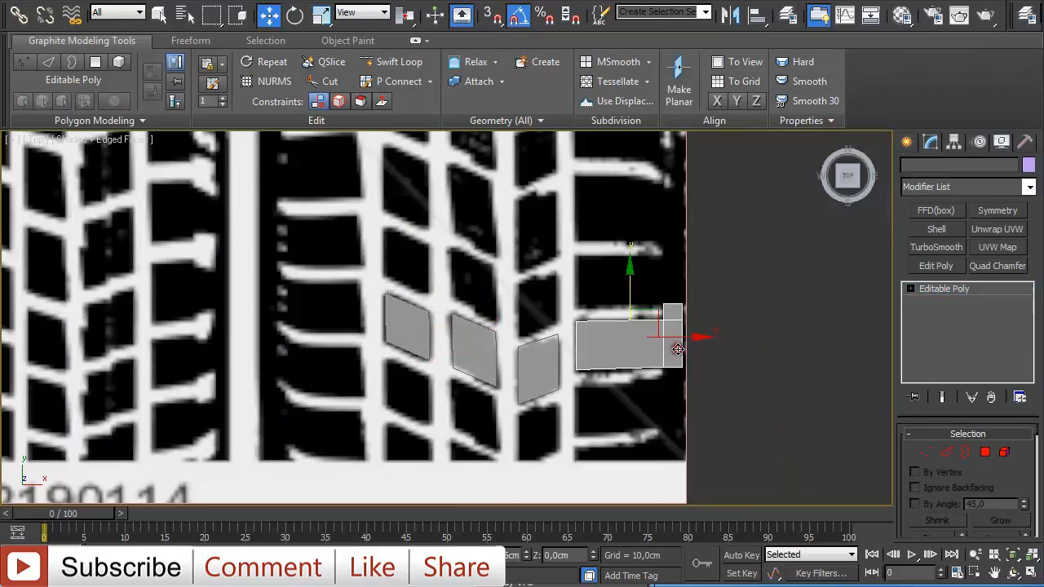
{"action": "mouse_move", "coordinate": [673, 349]}
{"action": "left_mouse_down", "text": "shift"}
{"action": "mouse_move", "coordinate": [313, 351]}
{"action": "mouse_move", "coordinate": [368, 350]}
{"action": "left_mouse_up", "text": "shift"}
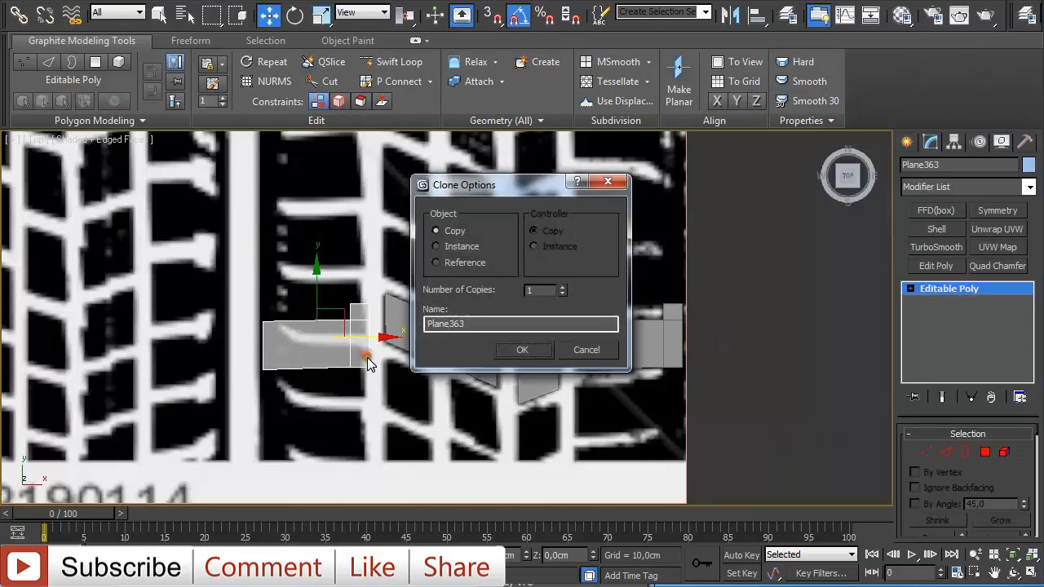
{"action": "left_click", "coordinate": [526, 350]}
- Rotate the copied long plane 180 degrees to mirror it
{"action": "key", "text": "e"}
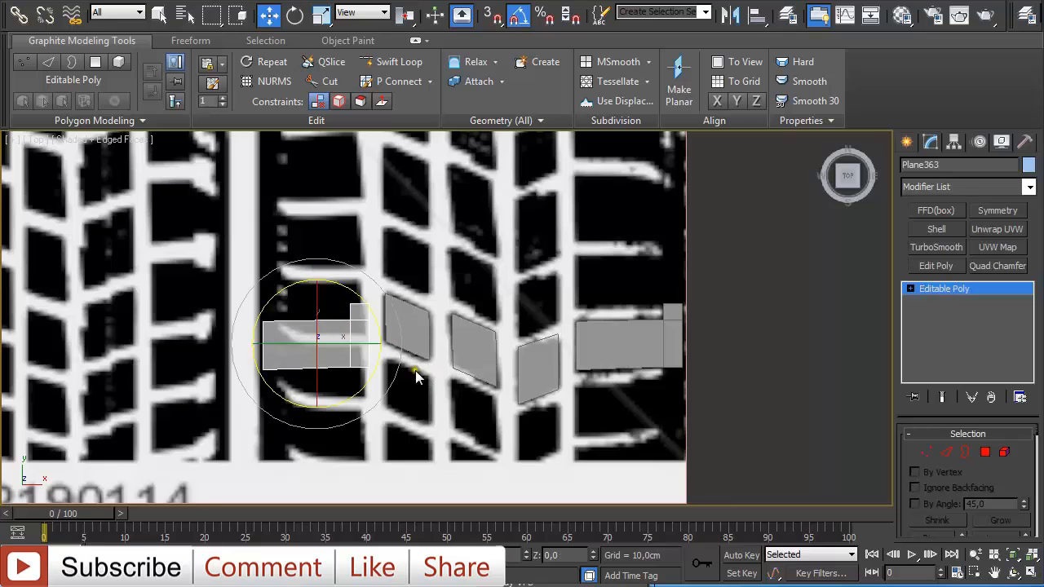
{"action": "left_click", "coordinate": [354, 344]}
{"action": "mouse_move", "coordinate": [354, 344]}
{"action": "left_mouse_down"}
{"action": "mouse_move", "coordinate": [300, 363]}
{"action": "mouse_move", "coordinate": [207, 358]}
{"action": "left_mouse_up"}
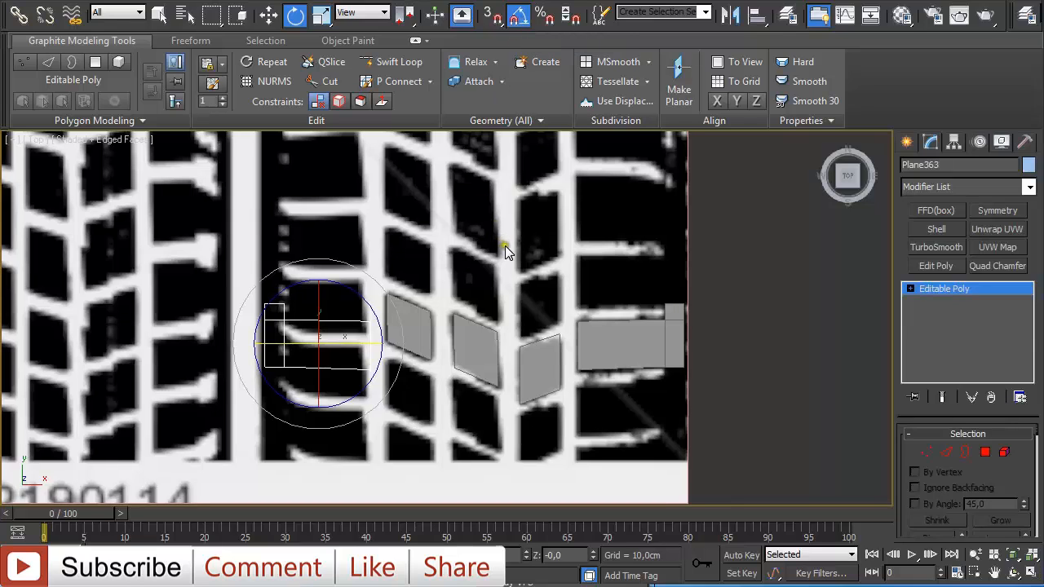
- Flip the normals of the mirrored plane's polygons
{"action": "key", "text": "4"}
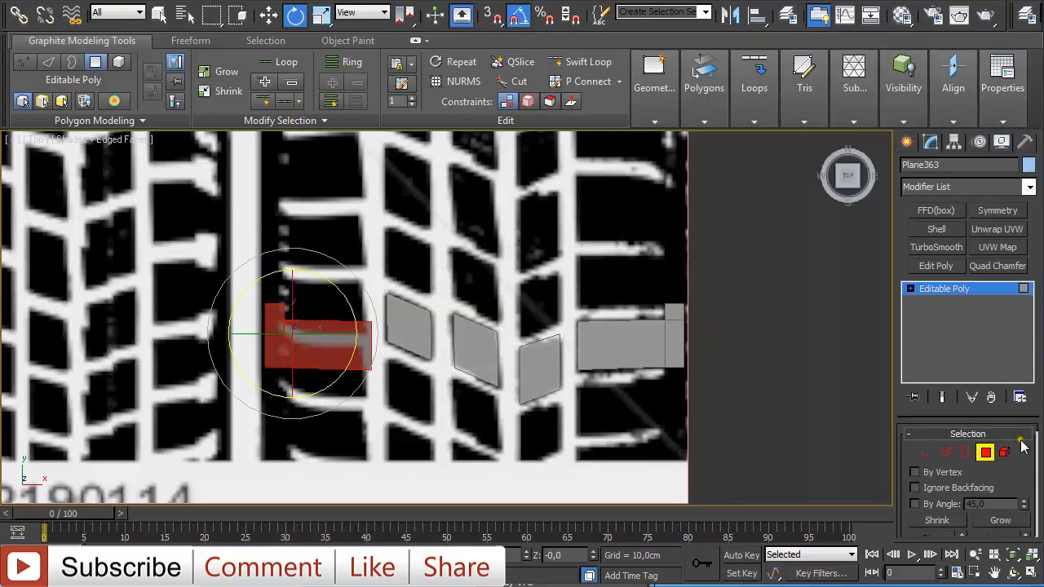
{"action": "scroll", "coordinate": [1041, 437], "scroll_direction": "down", "scroll_amount": 6}
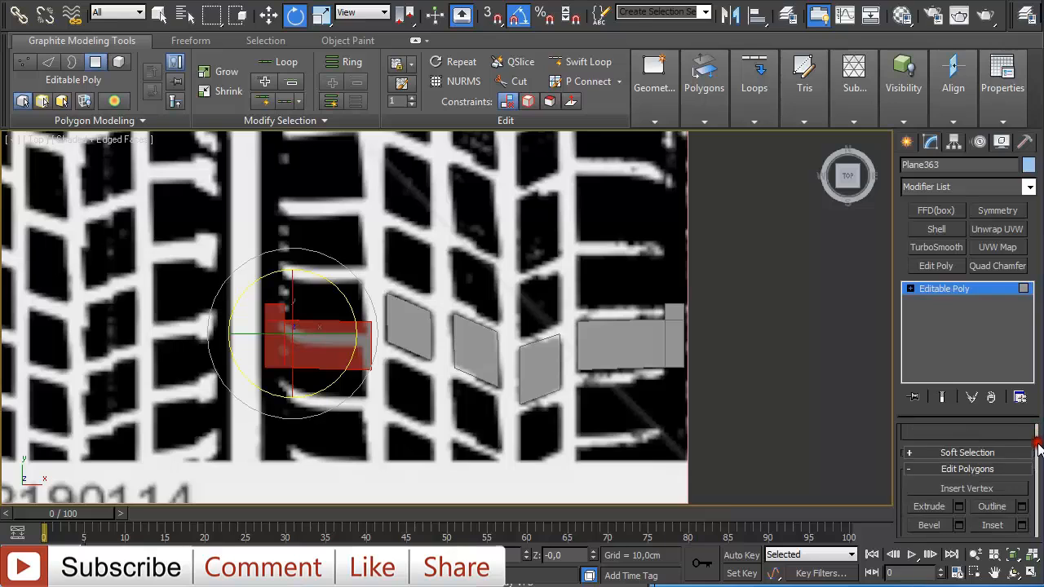
{"action": "left_click", "coordinate": [1020, 505]}
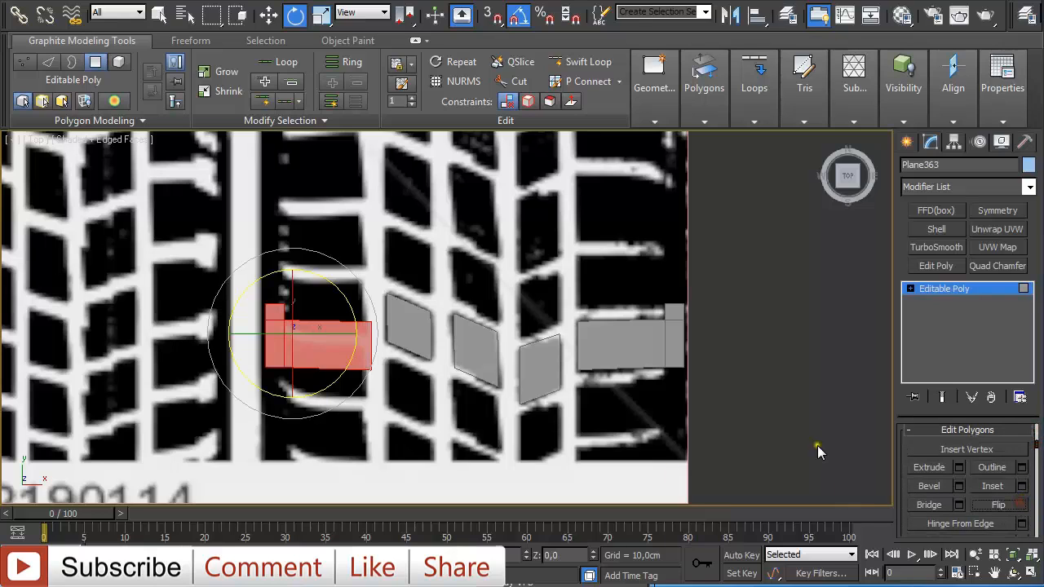
{"action": "left_click", "coordinate": [926, 288]}
- Move the mirrored plane up and slightly left to align it with its tread block
{"action": "scroll", "coordinate": [455, 389], "scroll_direction": "up", "scroll_amount": 3}
{"action": "middle_click_drag", "start_coordinate": [455, 389], "coordinate": [415, 400]}
{"action": "key", "text": "w"}
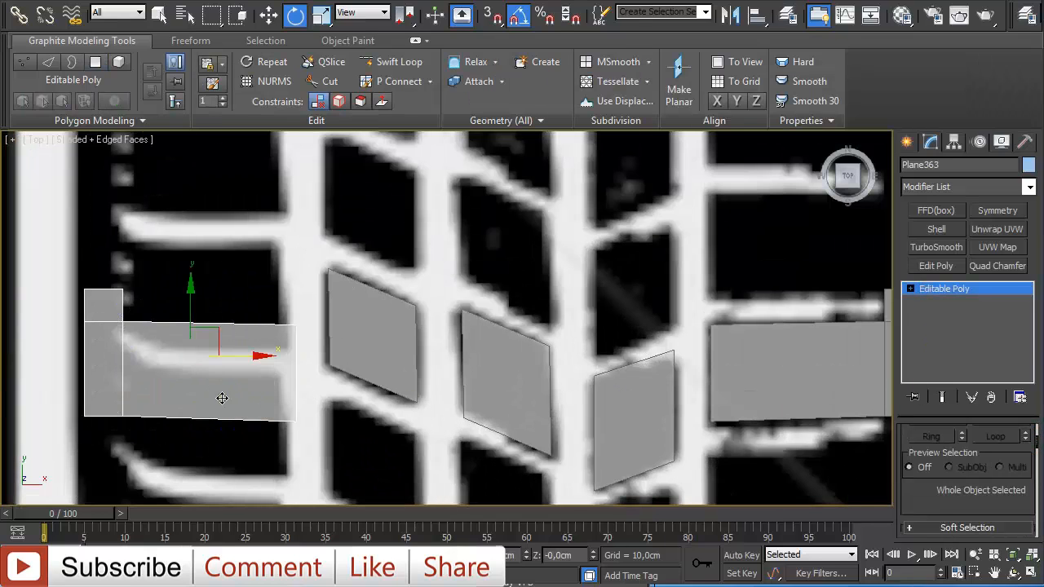
{"action": "left_click_drag", "start_coordinate": [188, 318], "coordinate": [185, 245]}
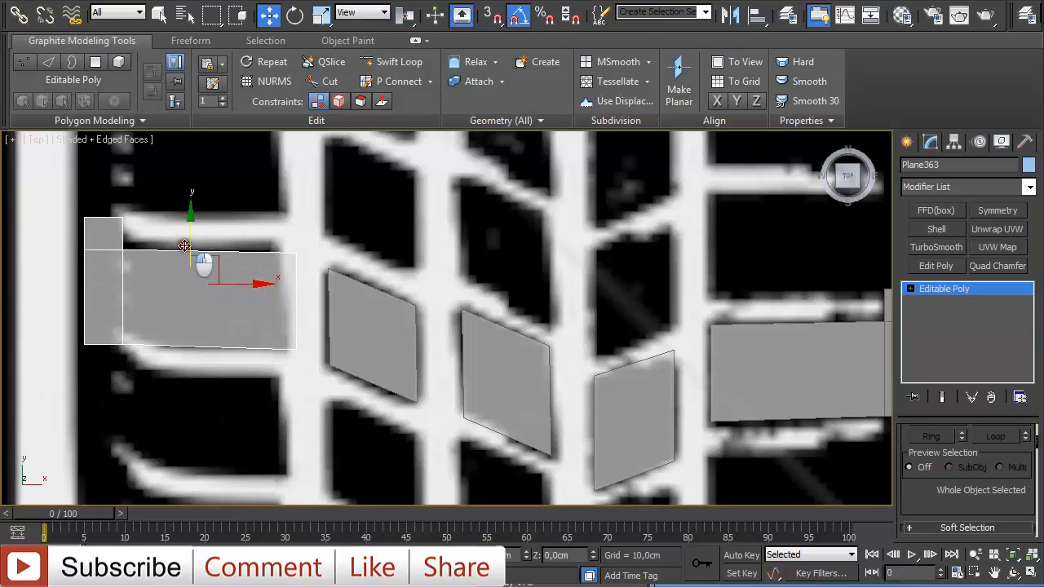
{"action": "scroll", "coordinate": [184, 245], "scroll_direction": "down", "scroll_amount": 4}
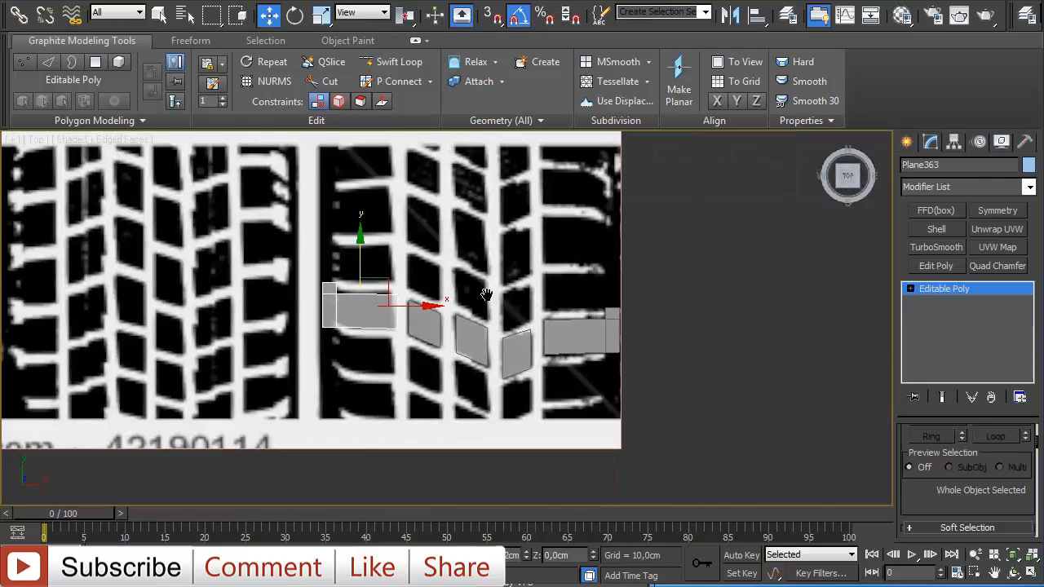
{"action": "scroll", "coordinate": [526, 310], "scroll_direction": "up", "scroll_amount": 4}
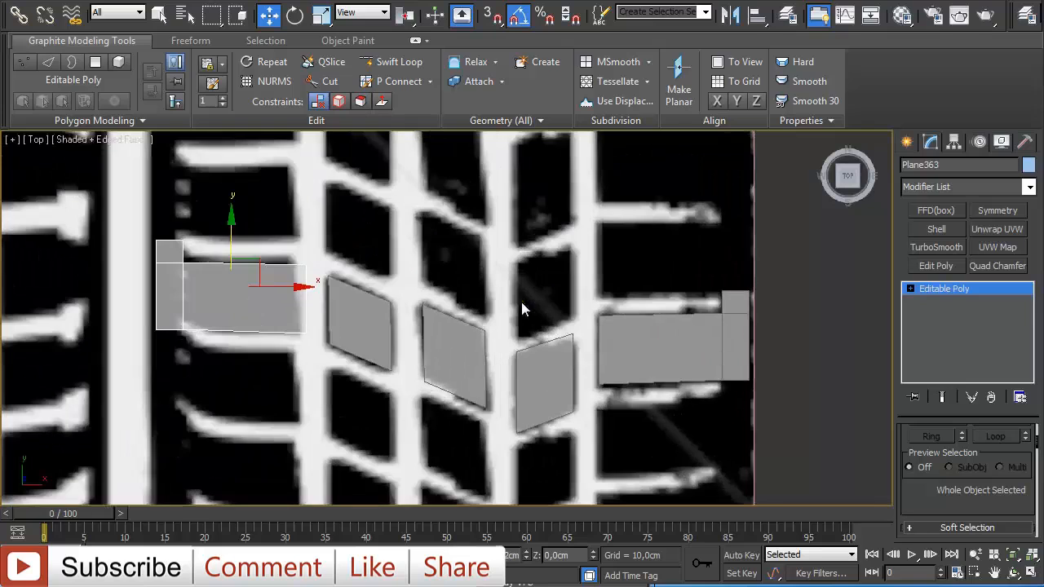
{"action": "middle_click_drag", "start_coordinate": [273, 252], "coordinate": [240, 249]}
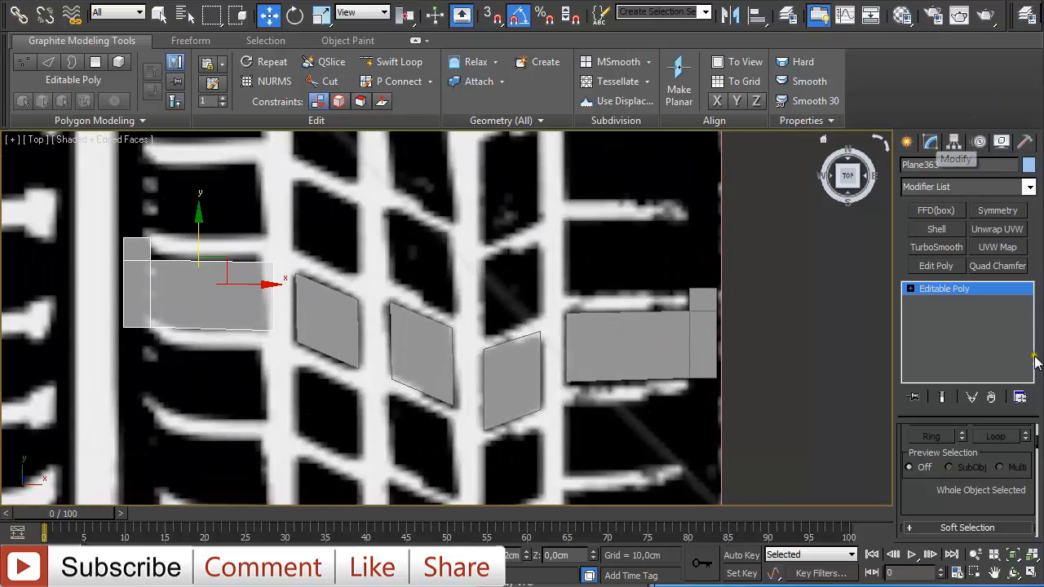
- Attach the original long plane on the right to the mirrored plane
{"action": "left_click_drag", "start_coordinate": [1039, 444], "coordinate": [1040, 464]}
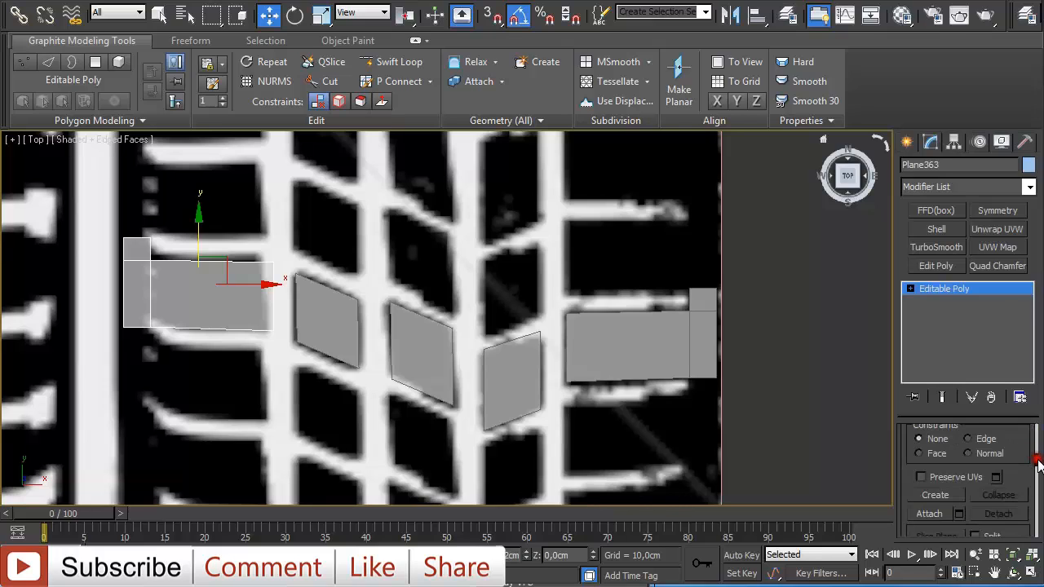
{"action": "left_click", "coordinate": [954, 514]}
{"action": "left_click", "coordinate": [664, 338]}
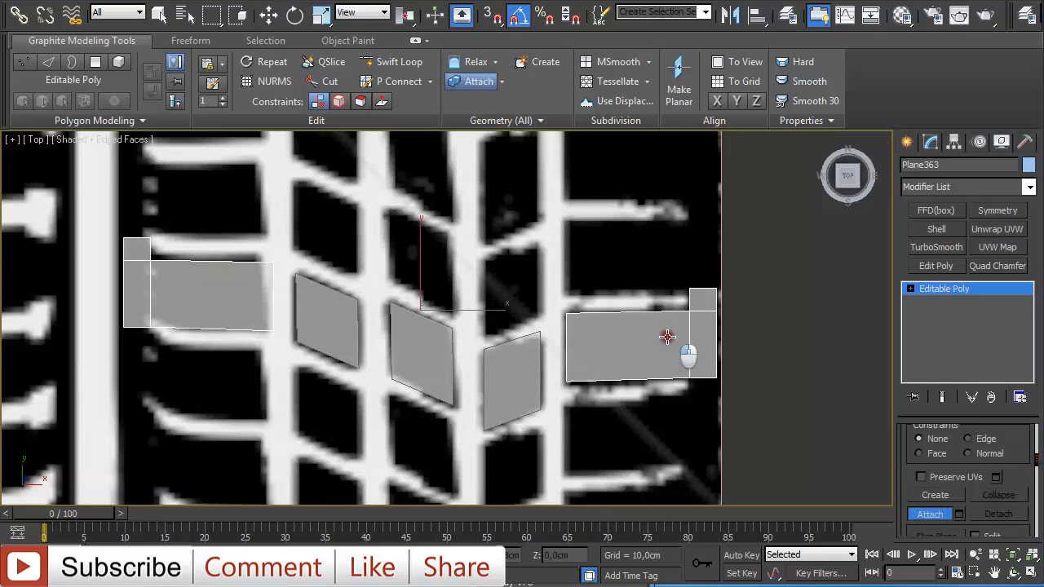
- Attach the three slanted tread planes to the combined tread object, then switch to the Move tool
{"action": "left_click", "coordinate": [531, 369]}
{"action": "left_click", "coordinate": [412, 340]}
{"action": "left_click", "coordinate": [324, 322]}
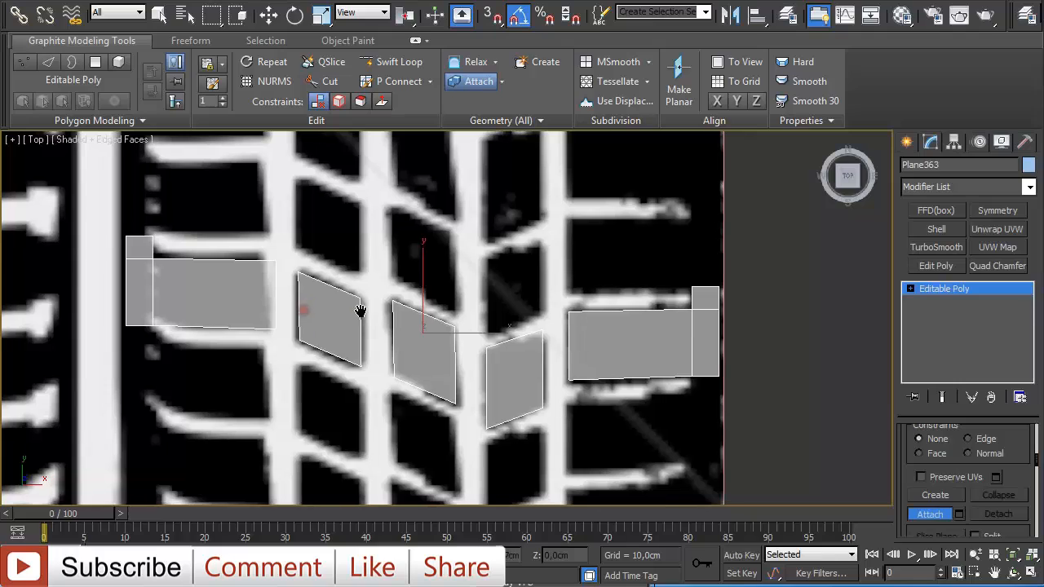
{"action": "key", "text": "w"}
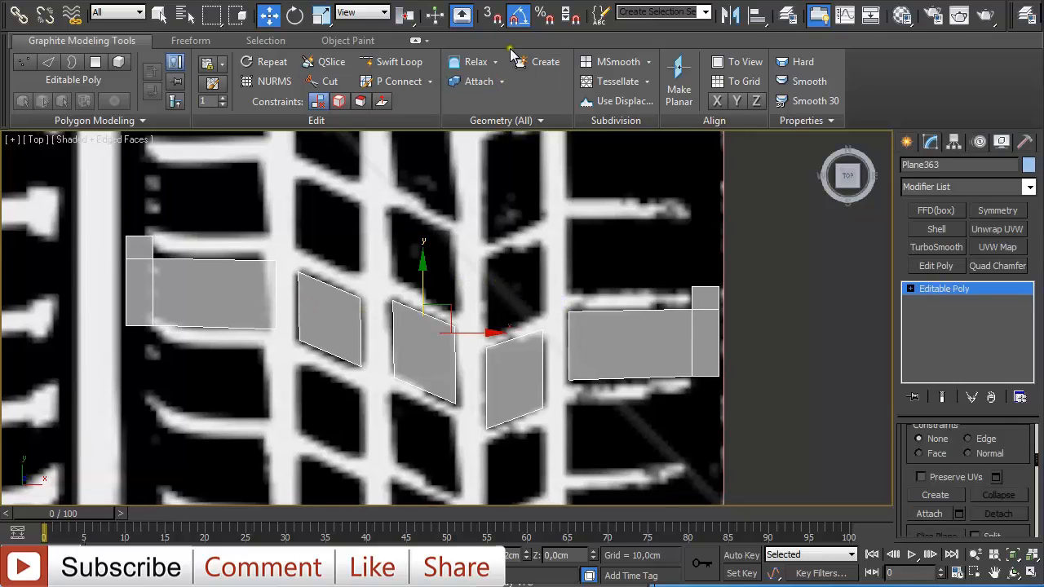
- Turn on snapping and clone the tread row one block upward as an instance, snapping corner to corner
{"action": "left_click", "coordinate": [493, 19]}
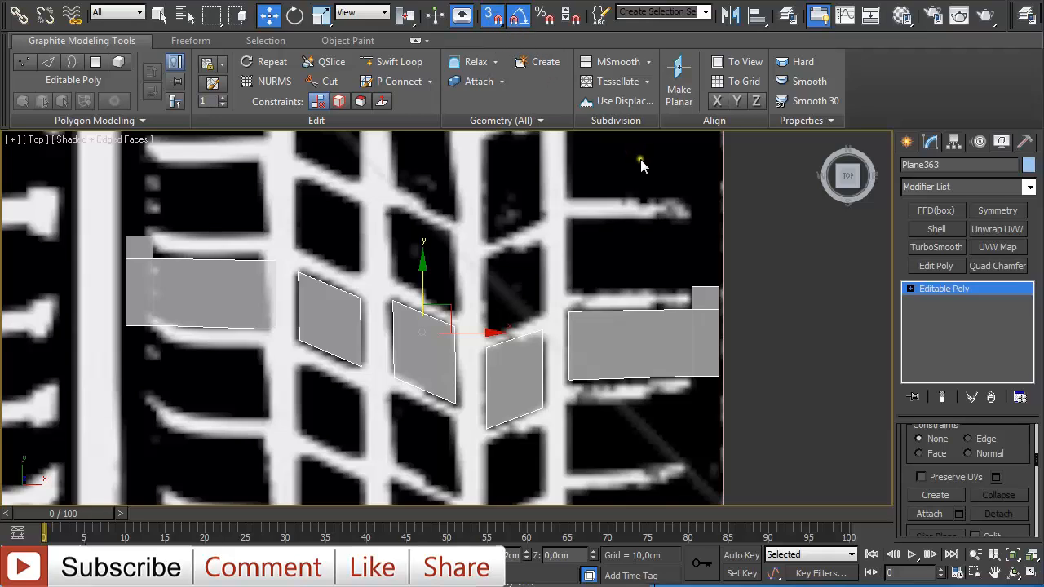
{"action": "left_click", "coordinate": [717, 287]}
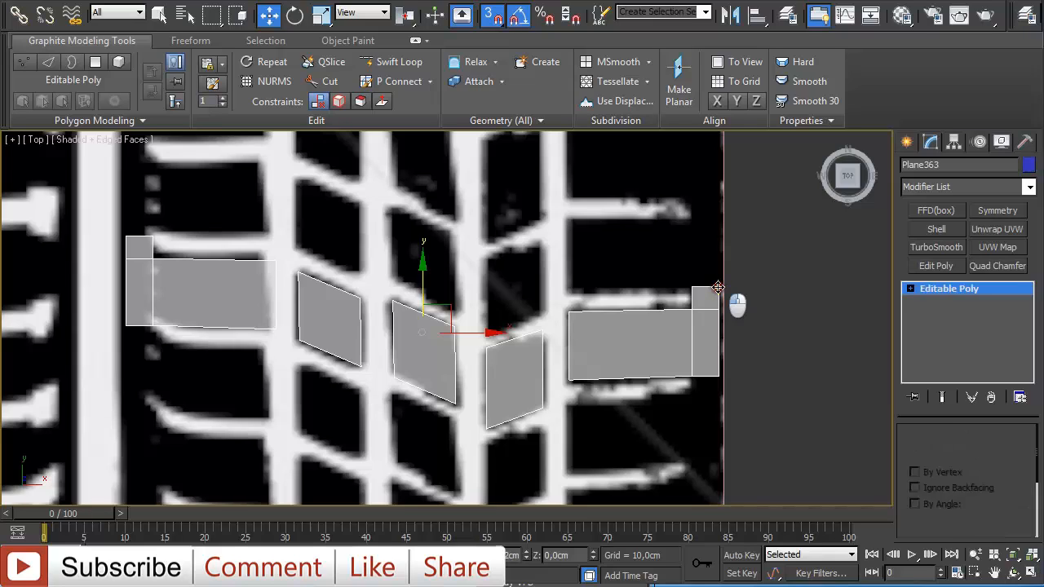
{"action": "right_click", "coordinate": [718, 288]}
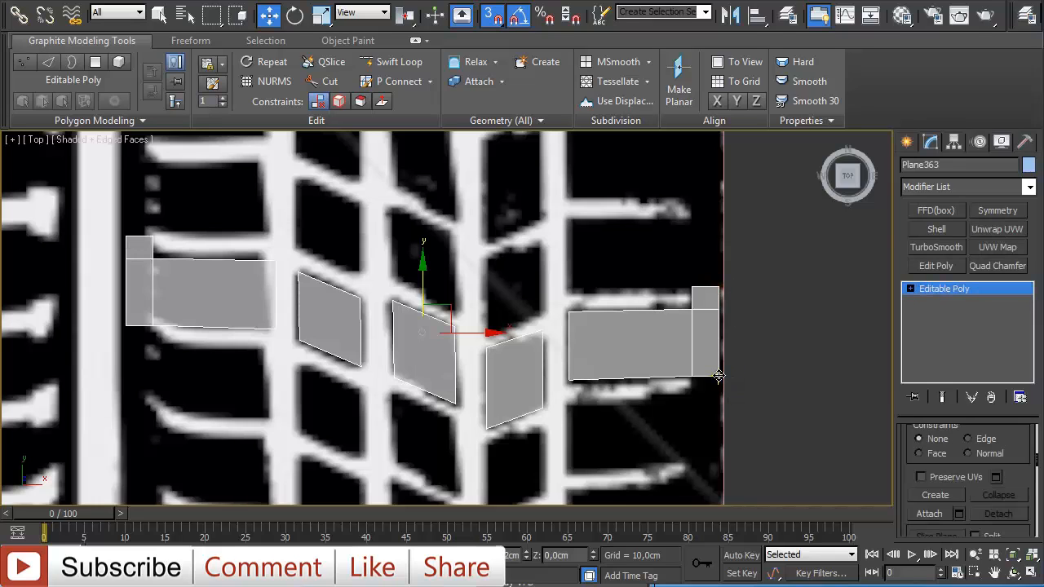
{"action": "left_click_drag", "start_coordinate": [719, 376], "coordinate": [719, 284], "text": "shift"}
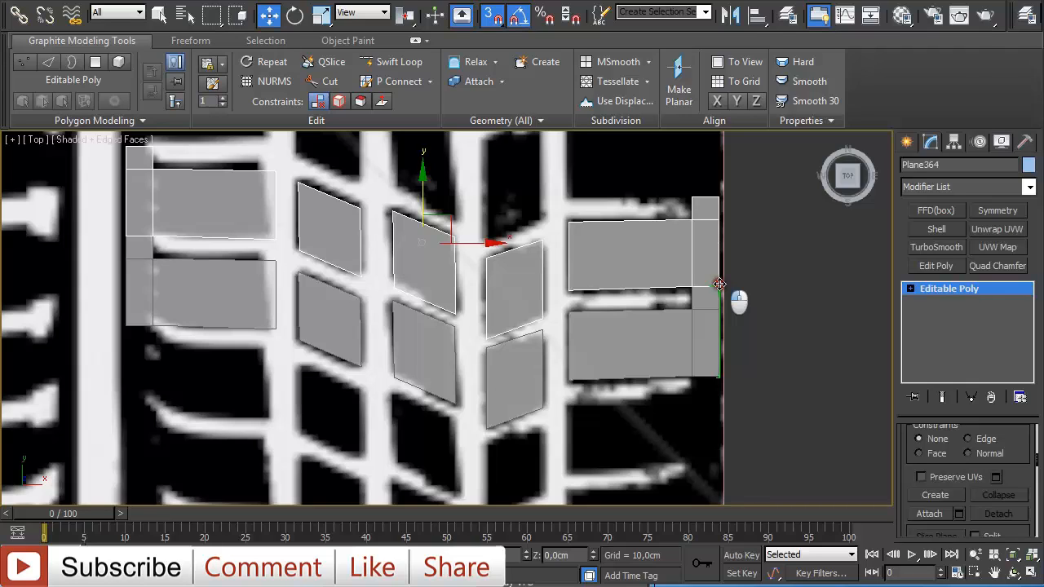
{"action": "left_click_drag", "start_coordinate": [719, 283], "coordinate": [719, 285], "text": "shift"}
{"action": "left_click", "coordinate": [455, 246]}
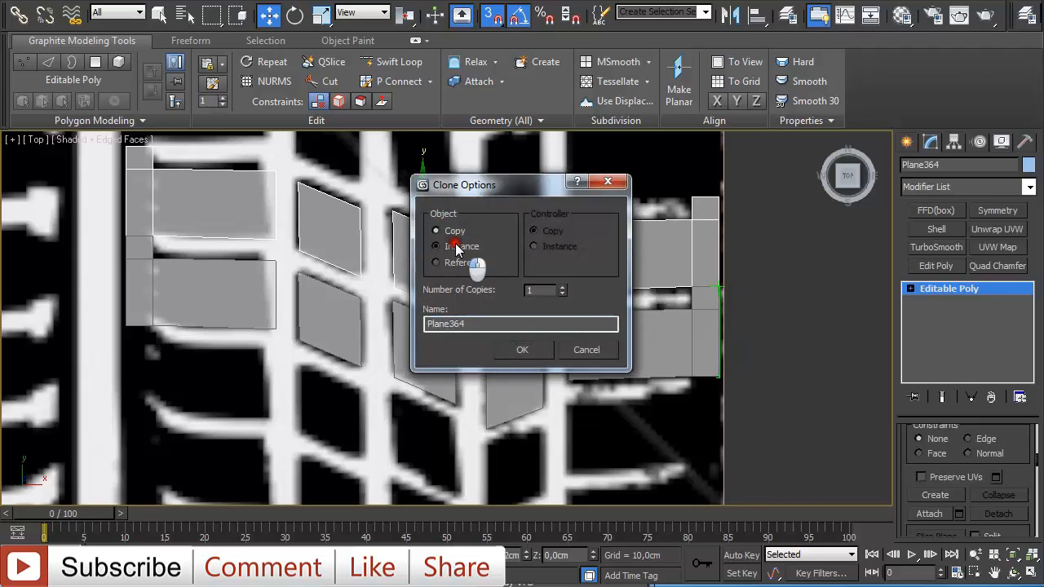
{"action": "left_click", "coordinate": [522, 350]}
- Zoom and pan across the reference image to examine the surrounding tread pattern
{"action": "scroll", "coordinate": [547, 362], "scroll_direction": "up", "scroll_amount": 3}
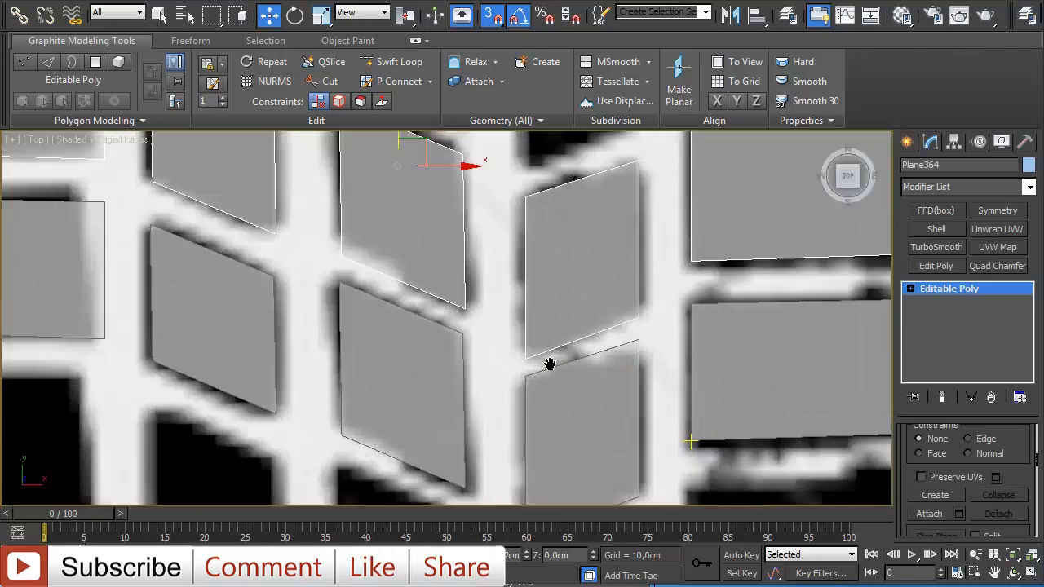
{"action": "scroll", "coordinate": [535, 367], "scroll_direction": "up", "scroll_amount": 2}
{"action": "scroll", "coordinate": [546, 369], "scroll_direction": "up", "scroll_amount": 2}
{"action": "scroll", "coordinate": [576, 349], "scroll_direction": "down", "scroll_amount": 3}
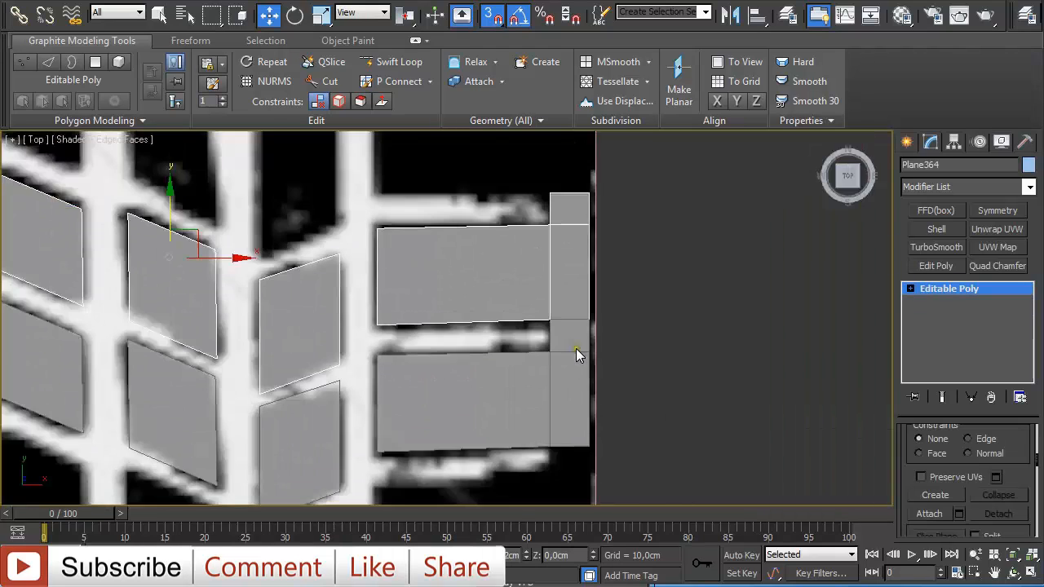
{"action": "middle_click_drag", "start_coordinate": [365, 341], "coordinate": [833, 351]}
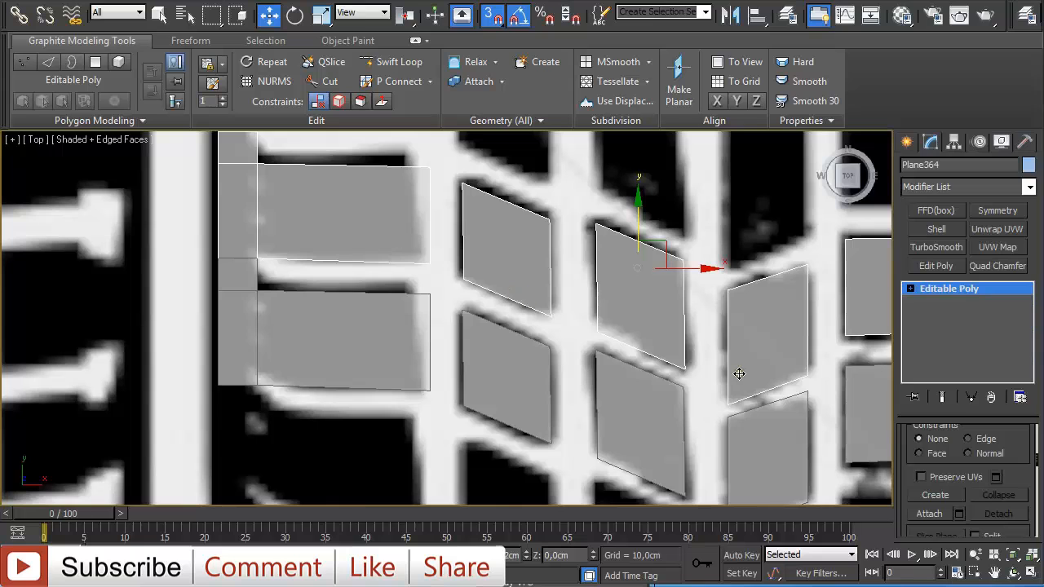
{"action": "middle_click_drag", "start_coordinate": [751, 343], "coordinate": [616, 318]}
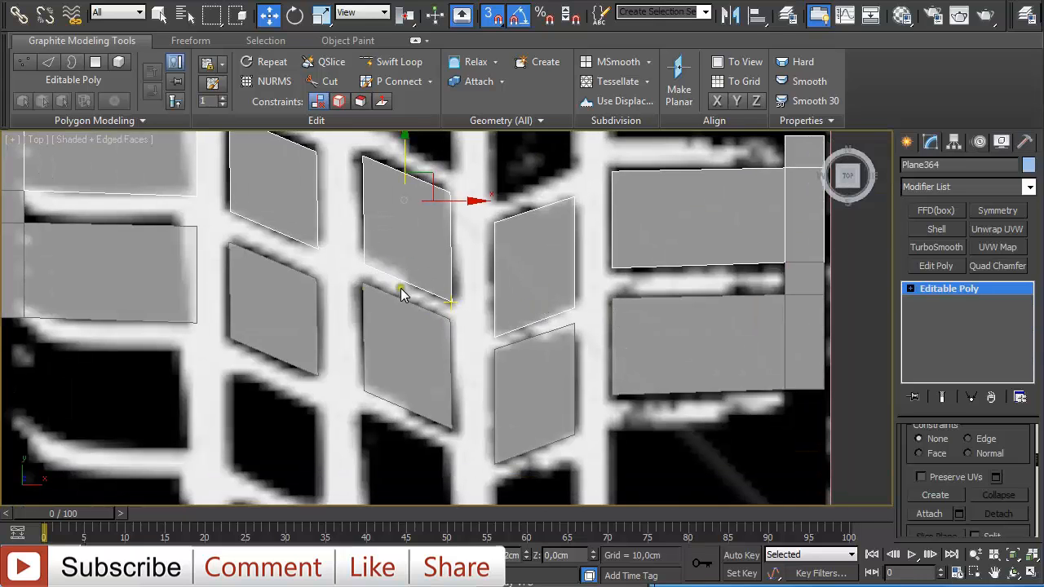
{"action": "scroll", "coordinate": [400, 288], "scroll_direction": "down", "scroll_amount": 4}
{"action": "scroll", "coordinate": [459, 319], "scroll_direction": "up", "scroll_amount": 1}
{"action": "scroll", "coordinate": [459, 319], "scroll_direction": "up", "scroll_amount": 4}
{"action": "middle_click_drag", "start_coordinate": [709, 291], "coordinate": [553, 294]}
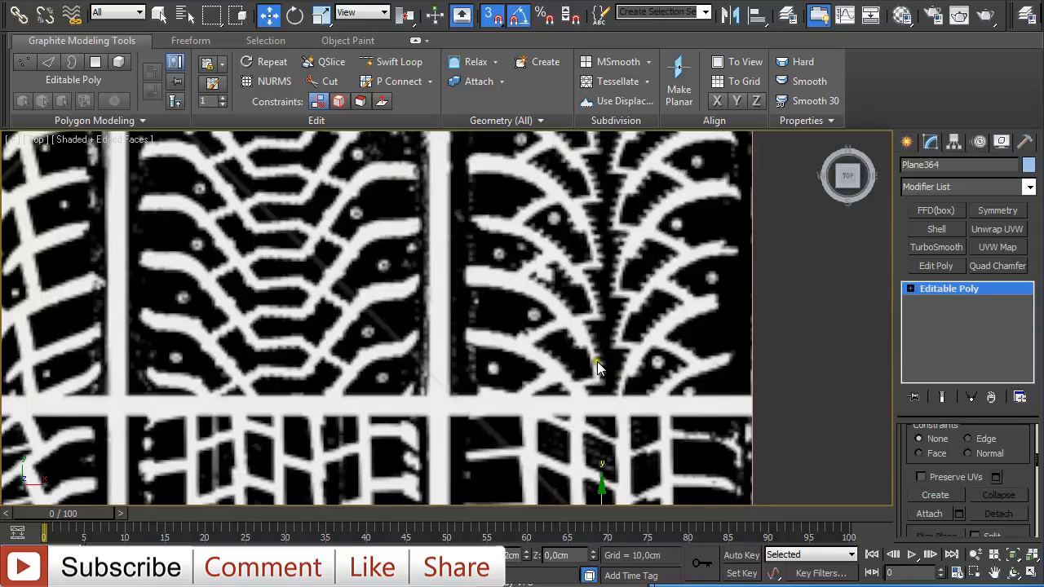
{"action": "middle_click_drag", "start_coordinate": [613, 384], "coordinate": [584, 287]}
{"action": "middle_click_drag", "start_coordinate": [591, 334], "coordinate": [580, 263]}
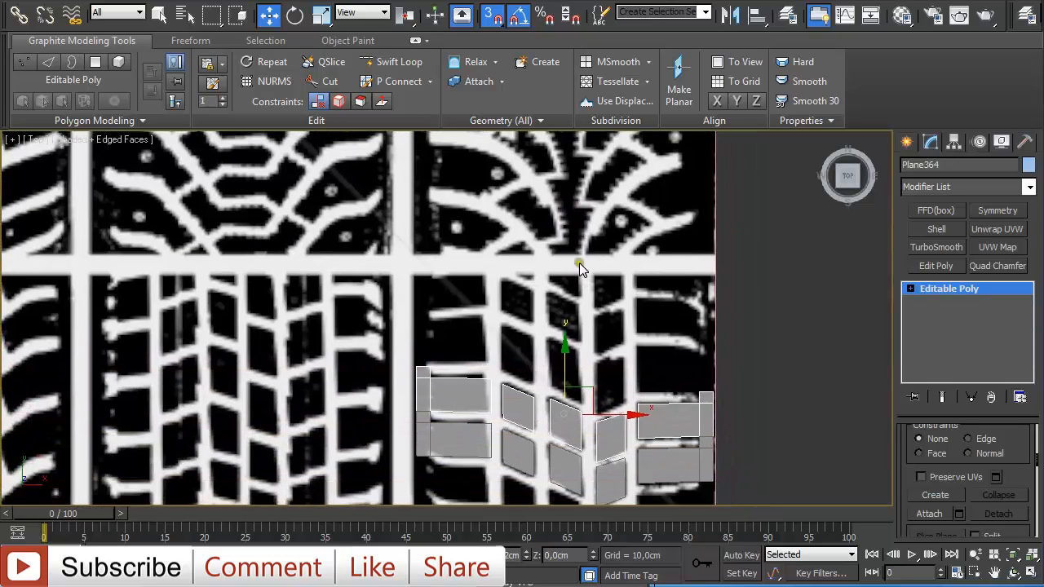
{"action": "middle_click_drag", "start_coordinate": [576, 439], "coordinate": [603, 367]}
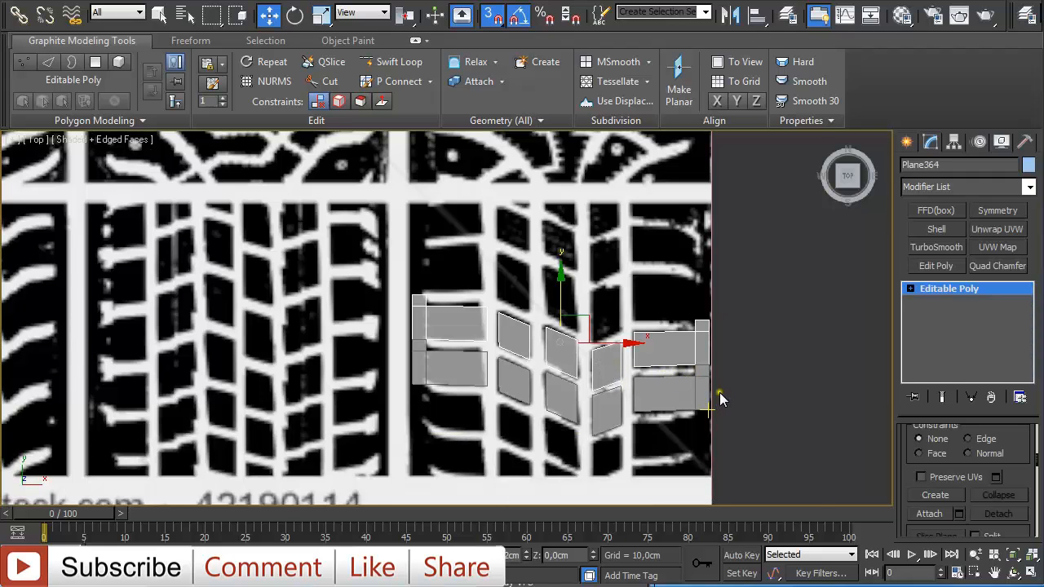
- Delete the cloned tread row and reselect the original tread object
{"action": "scroll", "coordinate": [718, 396], "scroll_direction": "up", "scroll_amount": 3}
{"action": "middle_click_drag", "start_coordinate": [733, 405], "coordinate": [678, 347]}
{"action": "scroll", "coordinate": [675, 316], "scroll_direction": "down", "scroll_amount": 2}
{"action": "key", "text": "Delete"}
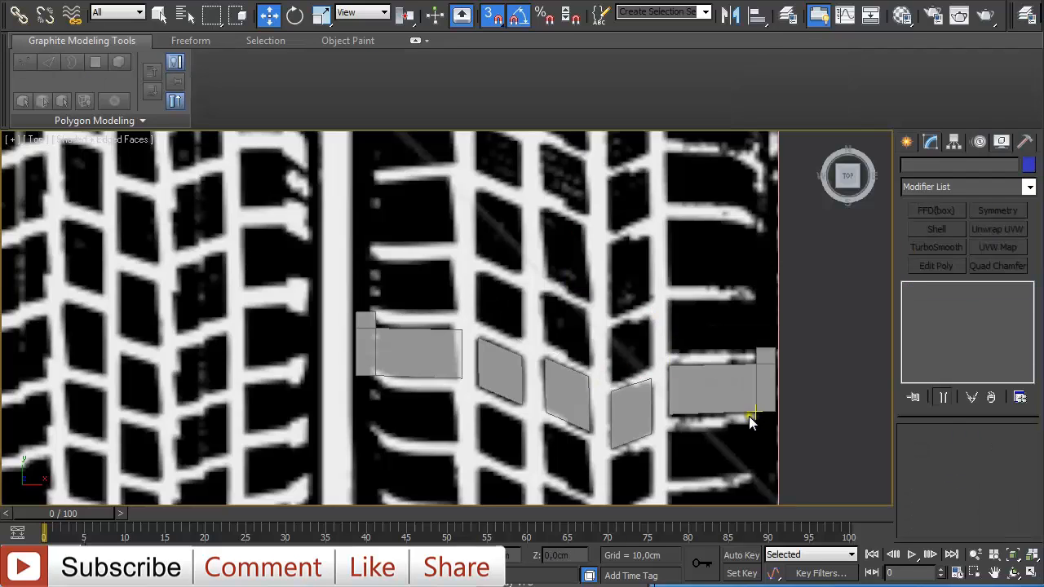
{"action": "left_click", "coordinate": [746, 392]}
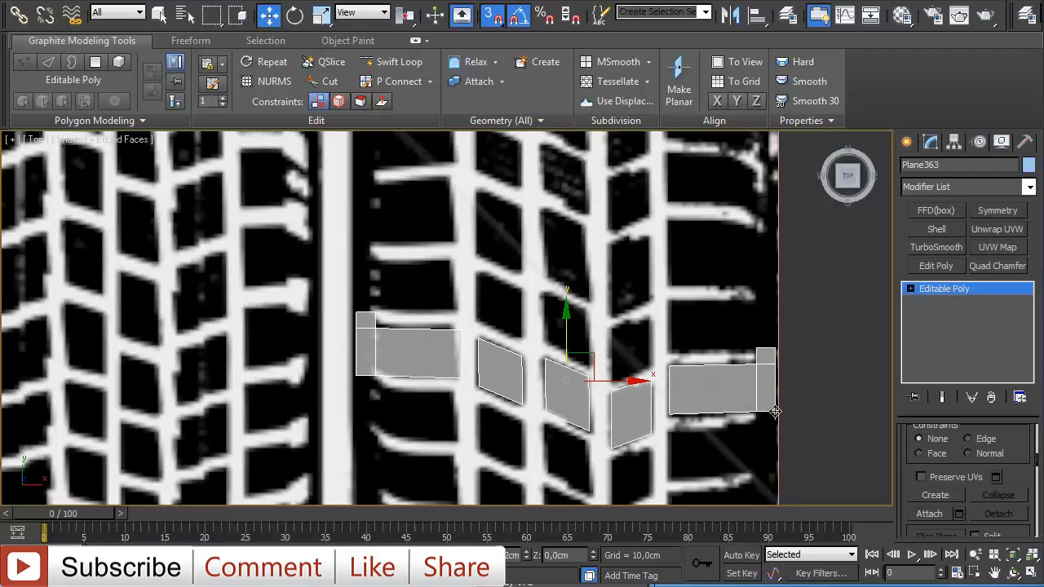
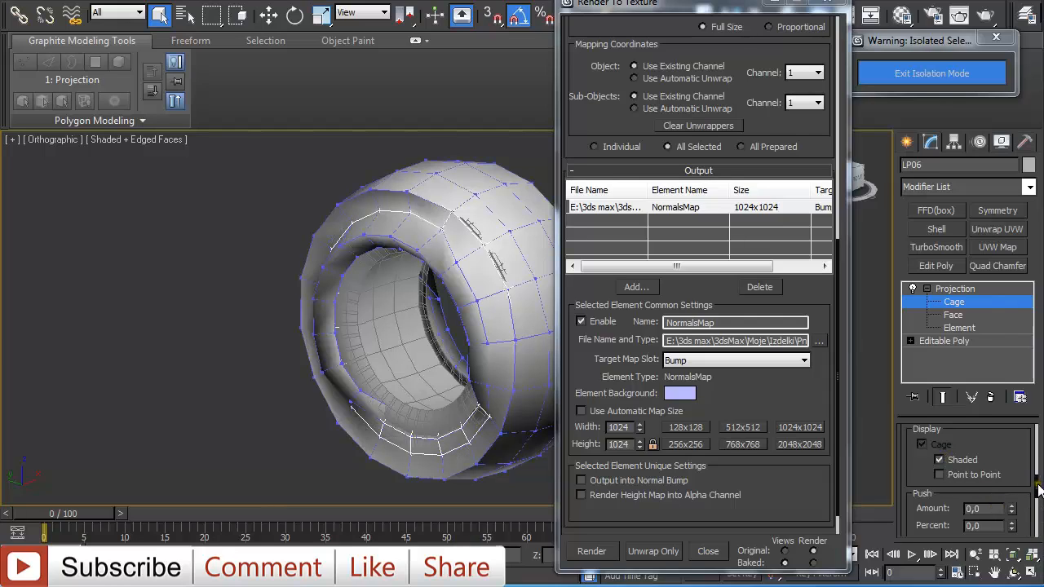
- Reset the projection cage in the Projection modifier's settings
{"action": "scroll", "coordinate": [1039, 488], "scroll_direction": "down", "scroll_amount": 1}
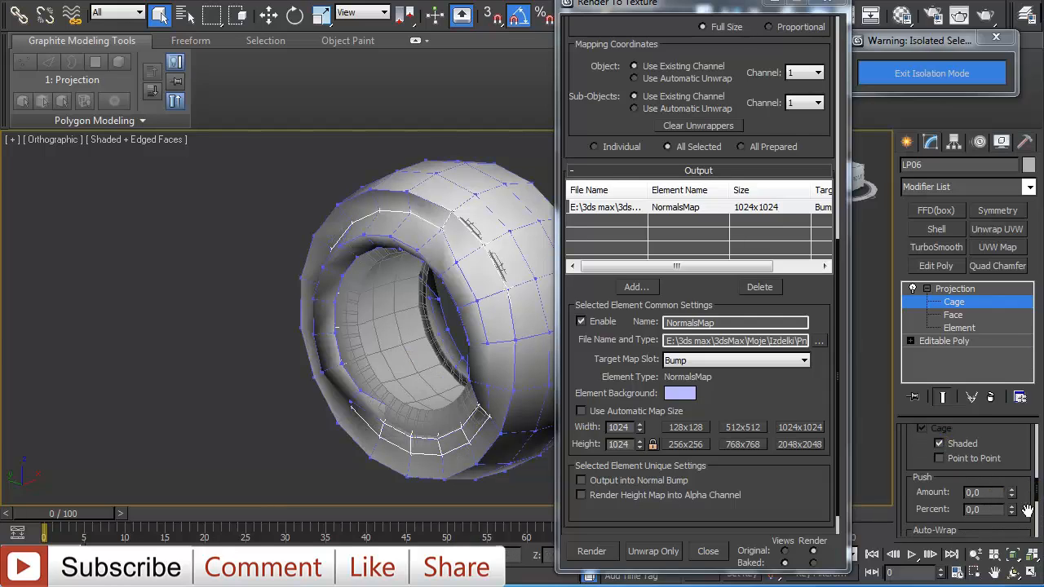
{"action": "scroll", "coordinate": [1036, 514], "scroll_direction": "down", "scroll_amount": 5}
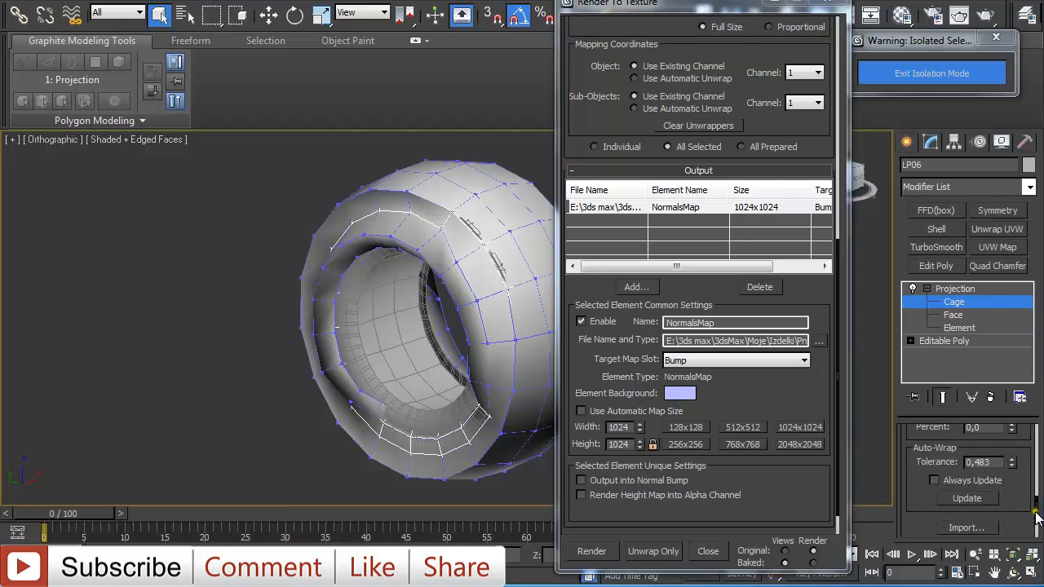
{"action": "scroll", "coordinate": [1037, 521], "scroll_direction": "down", "scroll_amount": 3}
{"action": "left_click", "coordinate": [962, 515]}
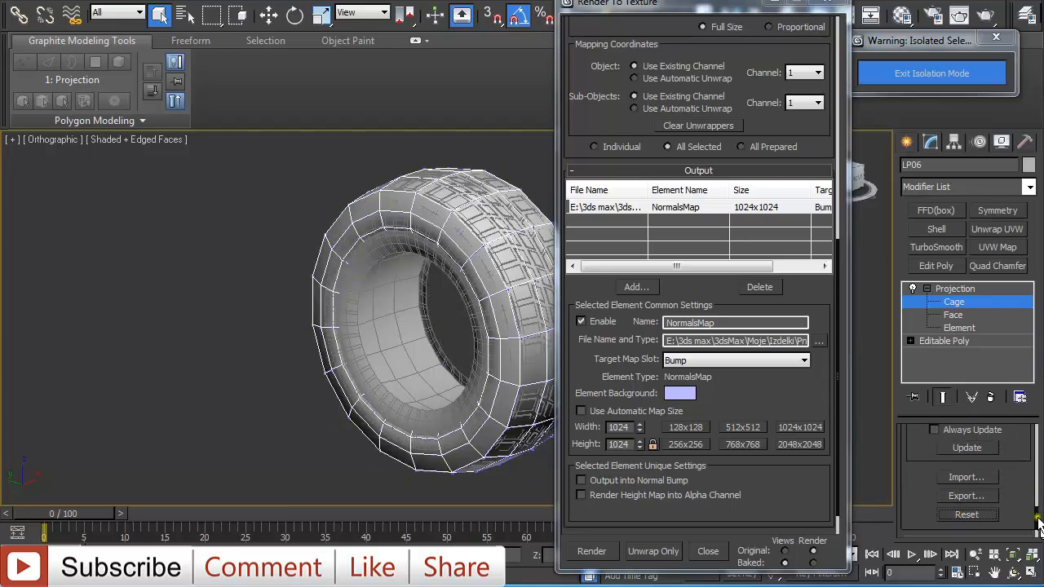
{"action": "left_click_drag", "start_coordinate": [1037, 518], "coordinate": [1003, 439]}
{"action": "right_click", "coordinate": [1004, 439]}
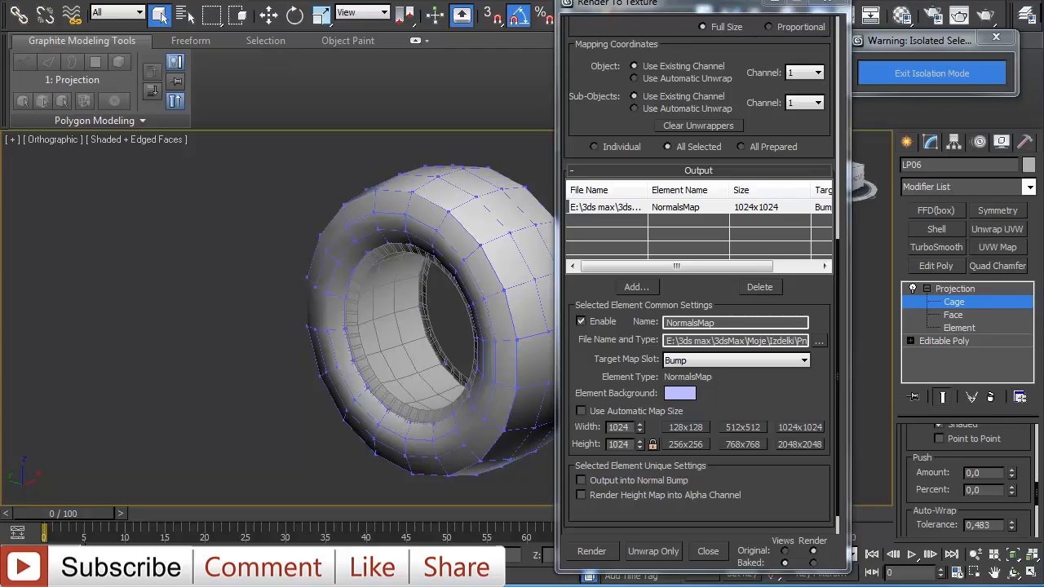
- Render the normal map bake to texture and close the rendered frame and Render To Texture windows
{"action": "left_click", "coordinate": [591, 552]}
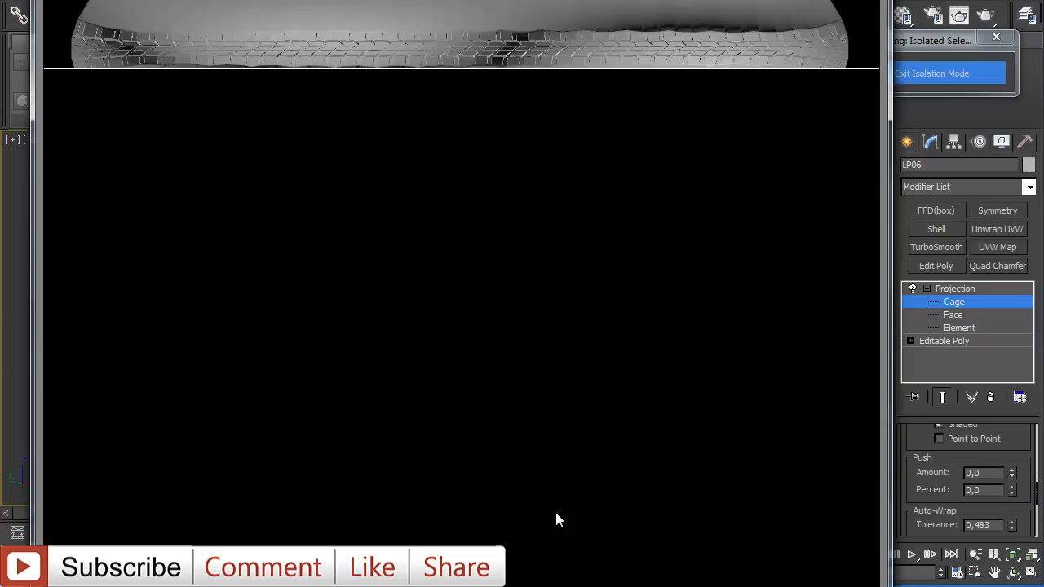
{"action": "left_click", "coordinate": [555, 514]}
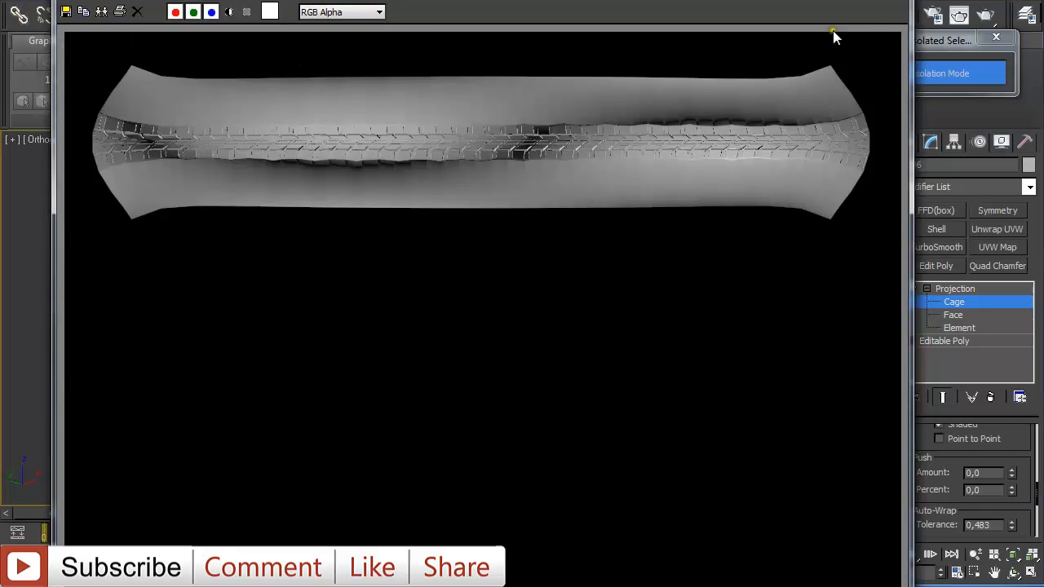
{"action": "left_click", "coordinate": [890, 1]}
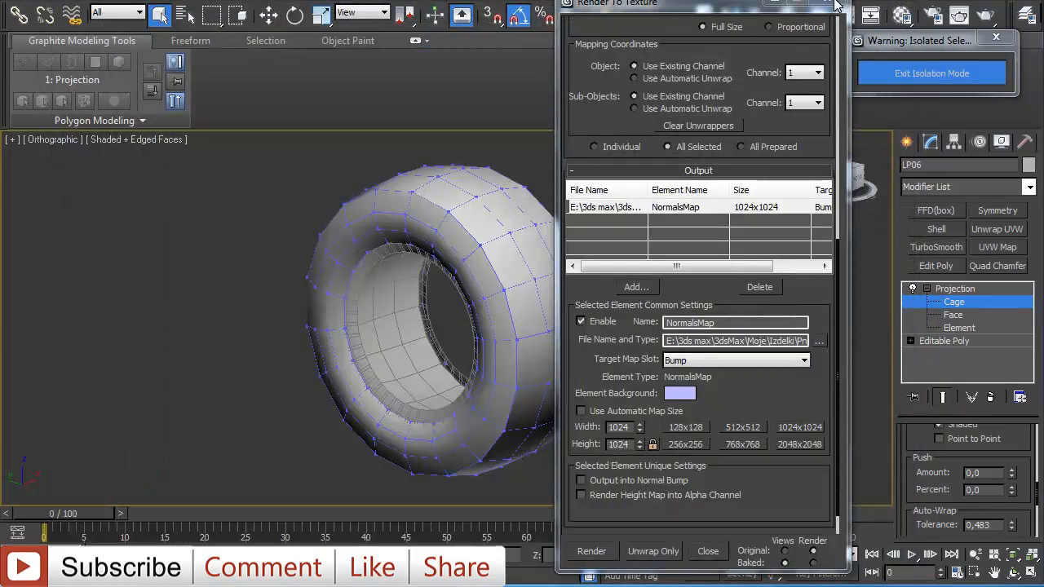
{"action": "left_click", "coordinate": [831, 4]}
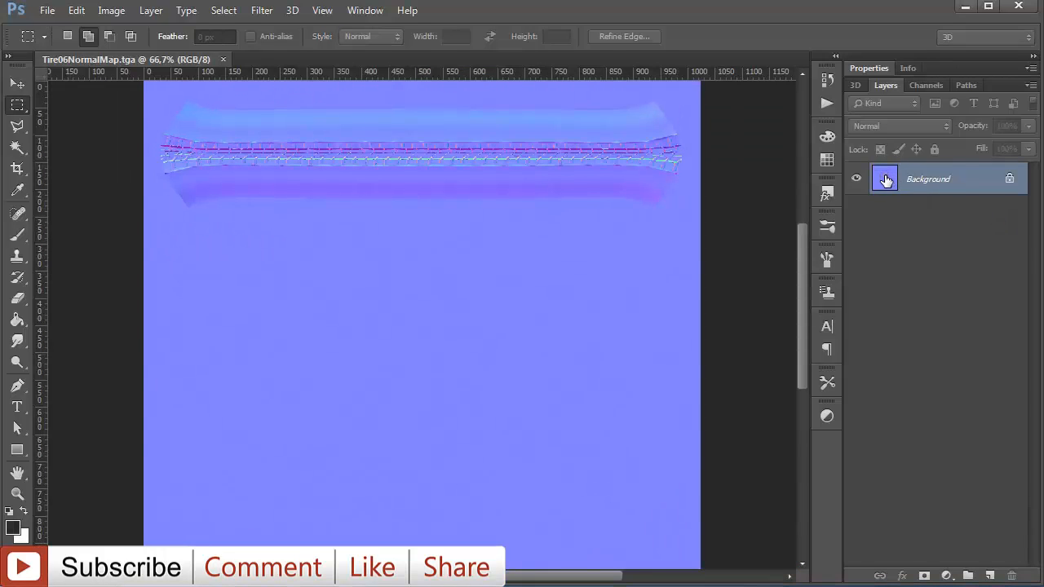
- In Photoshop, unlock the normal map's Background layer as Layer 0 and duplicate it once
{"action": "double_click", "coordinate": [887, 179]}
{"action": "key", "text": "Return"}
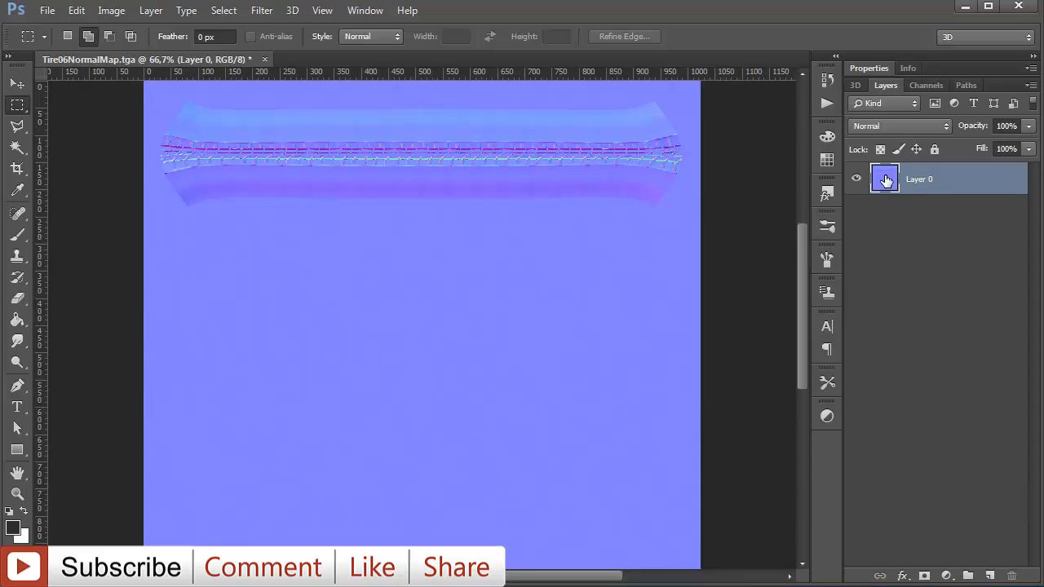
{"action": "key", "text": "ctrl+j"}
{"action": "key", "text": "ctrl+j"}
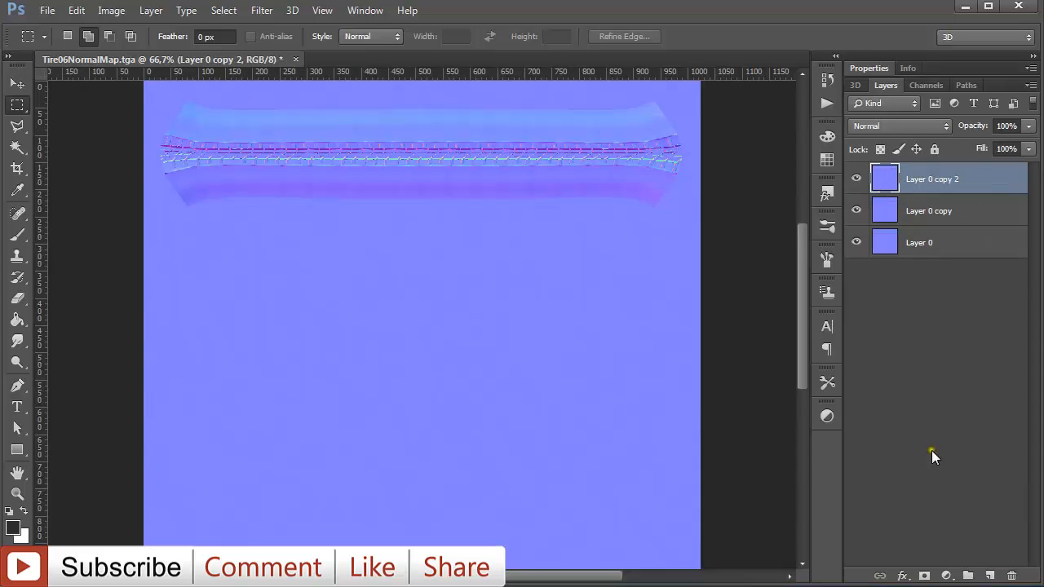
{"action": "left_click", "coordinate": [1011, 576]}
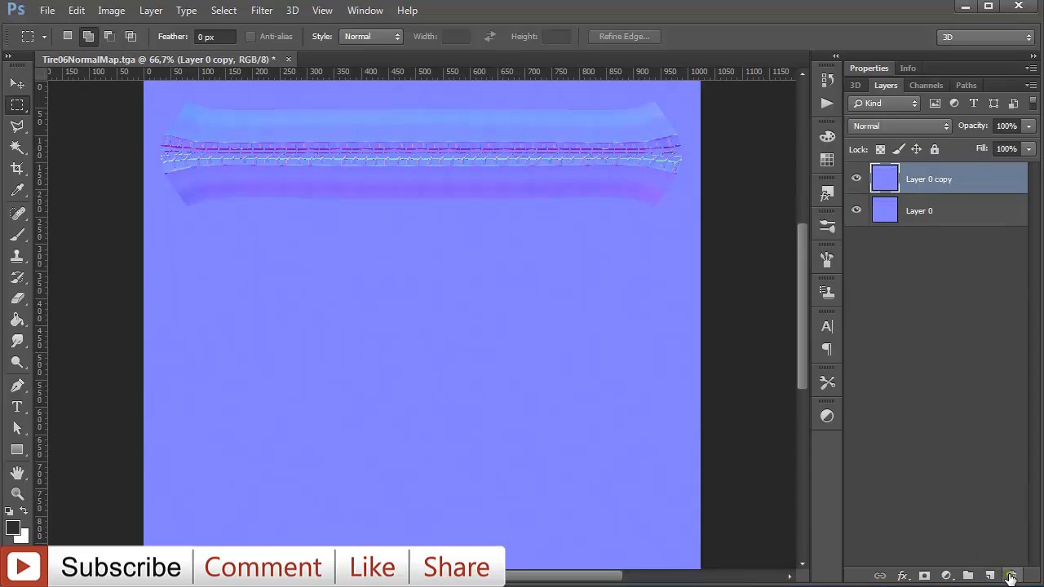
- Set the copied layer's blend mode to Overlay and duplicate that Overlay layer again
{"action": "left_click", "coordinate": [896, 127]}
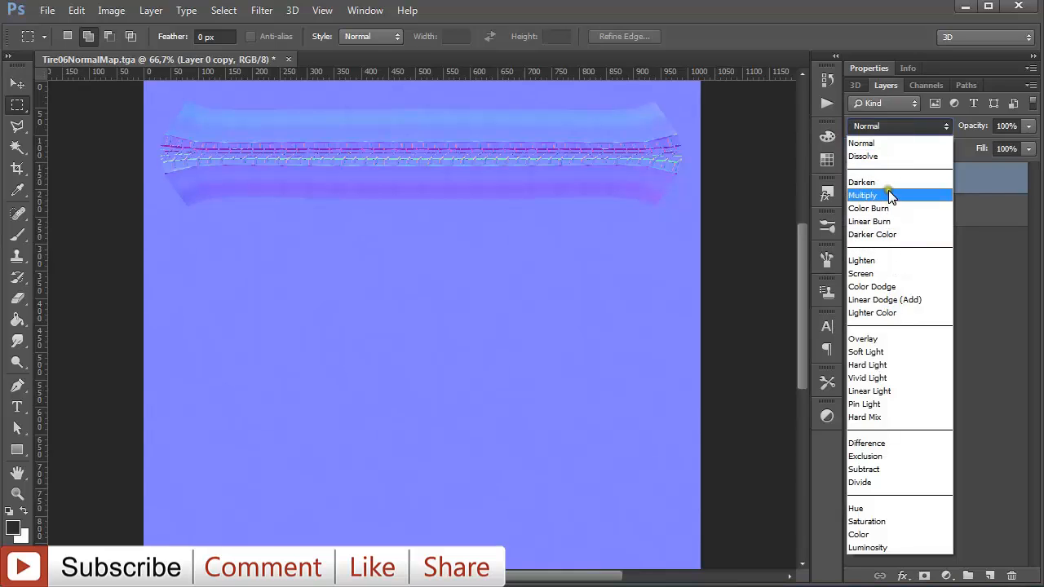
{"action": "left_click", "coordinate": [895, 342]}
{"action": "key", "text": "ctrl+j"}
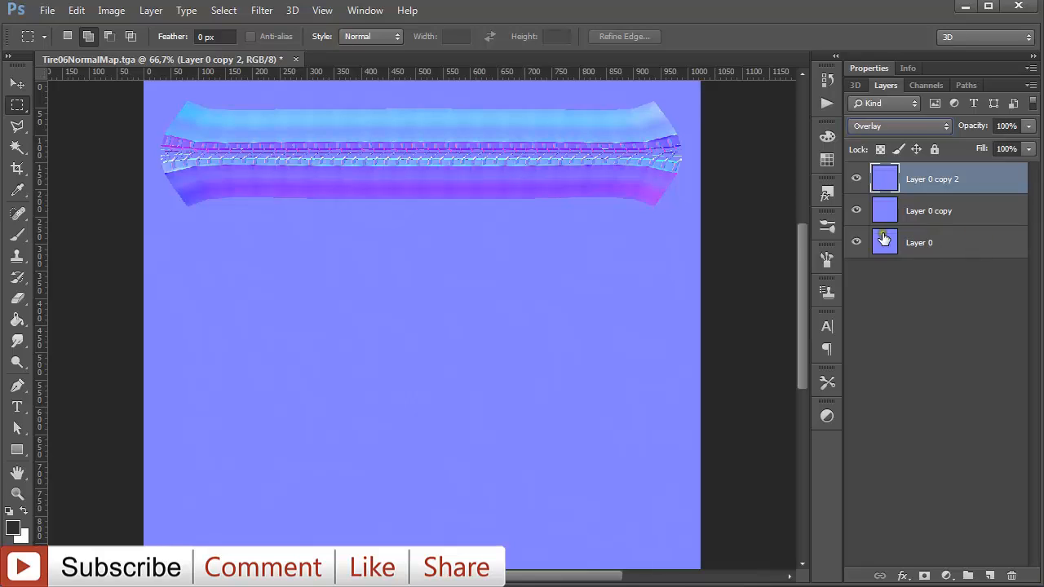
{"action": "left_click", "coordinate": [17, 84]}
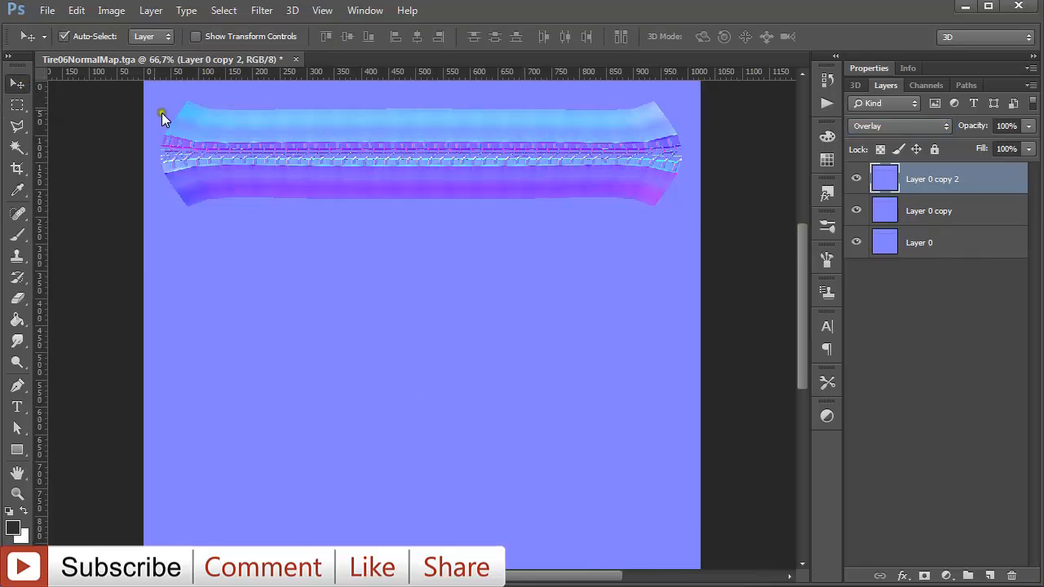
- Save the image for web as a maximum-quality JPEG named Tire06NormalMap.jpg in the Pnevmatike NormalMaps folder on drive E
{"action": "key", "text": "ctrl+alt+shift+s"}
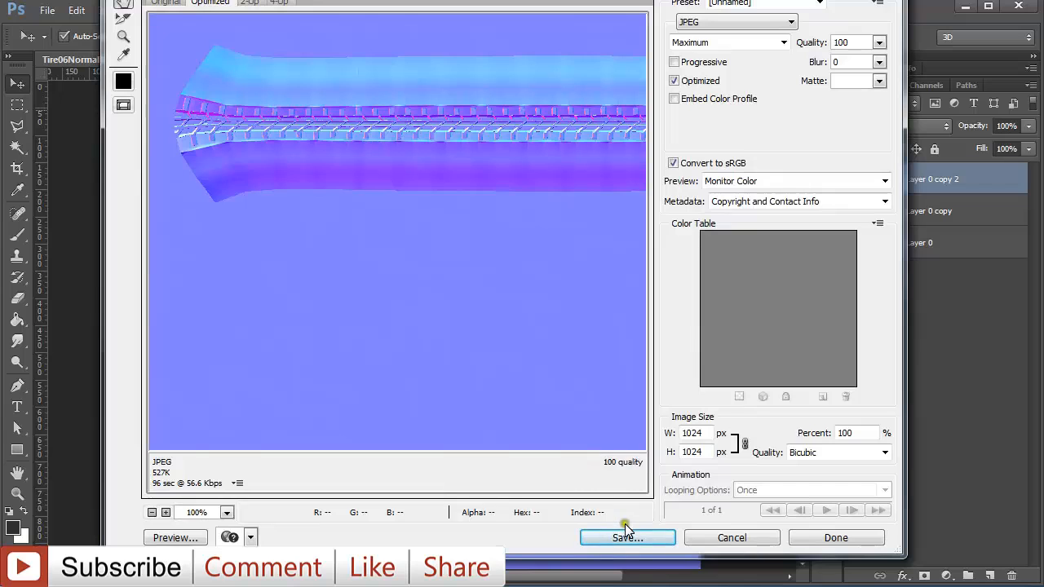
{"action": "left_click", "coordinate": [628, 539]}
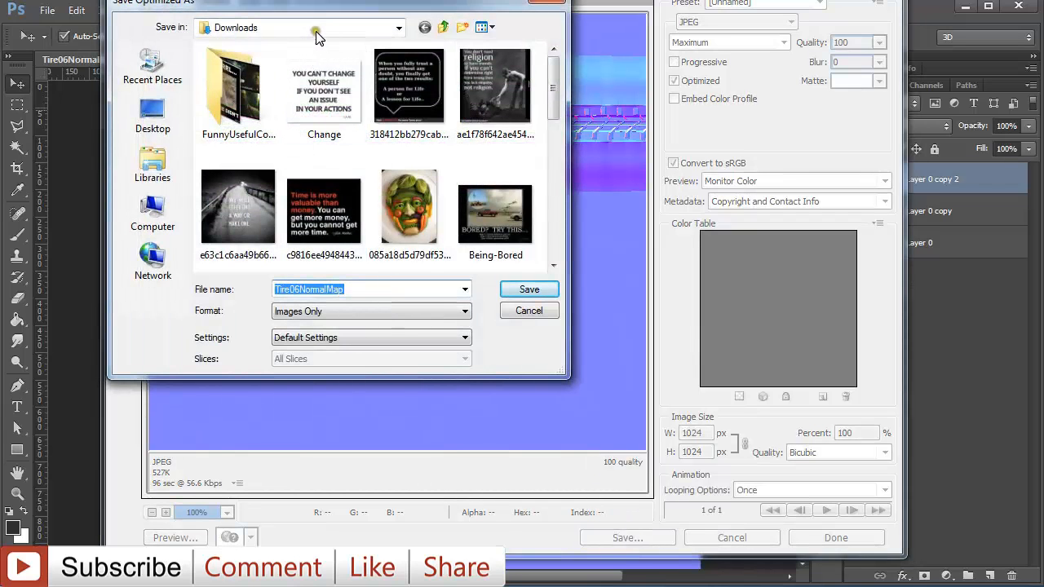
{"action": "left_click", "coordinate": [318, 31]}
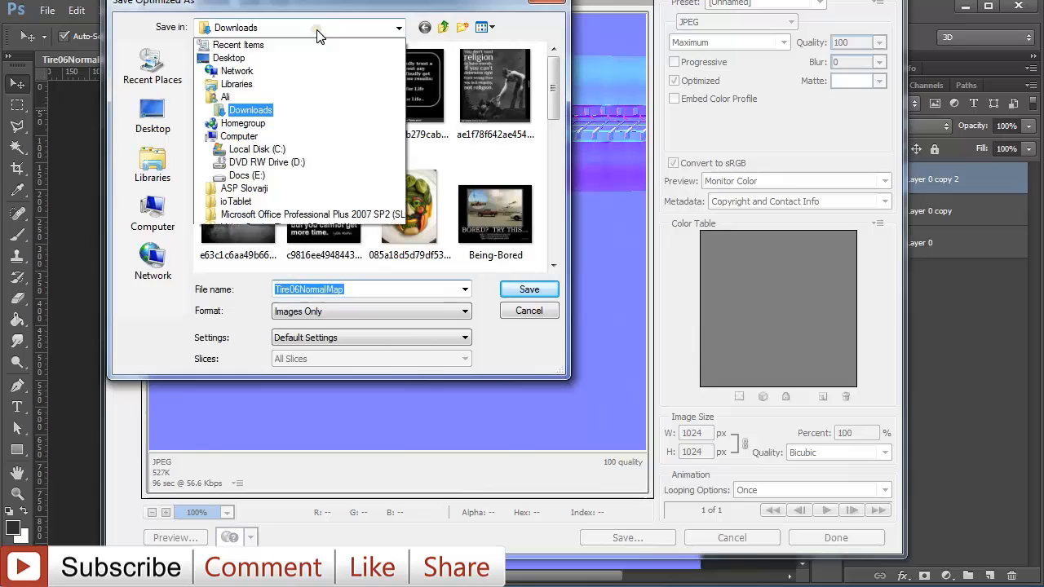
{"action": "left_click", "coordinate": [282, 176]}
{"action": "double_click", "coordinate": [256, 100]}
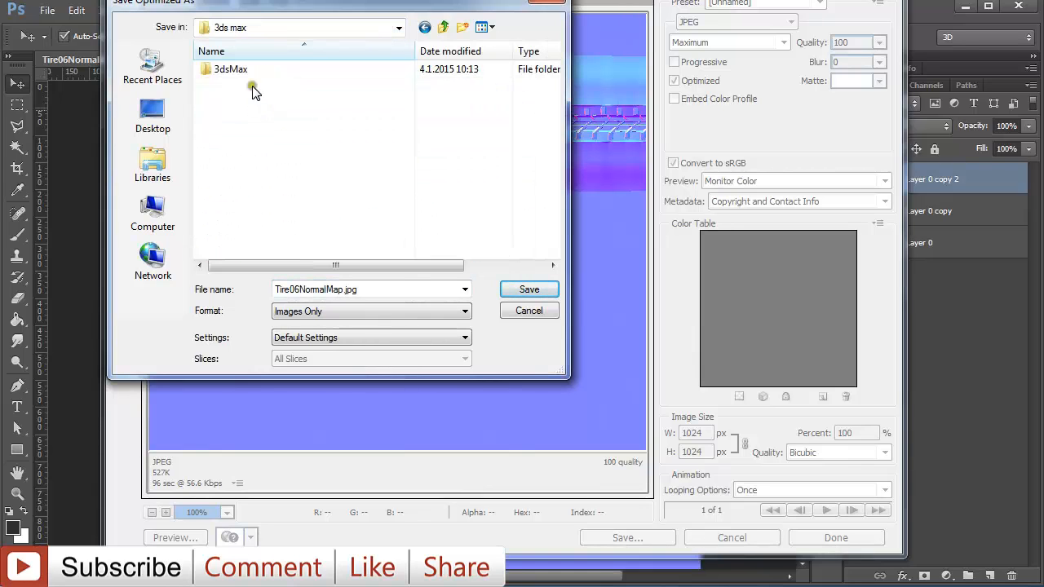
{"action": "double_click", "coordinate": [249, 72]}
{"action": "double_click", "coordinate": [248, 84]}
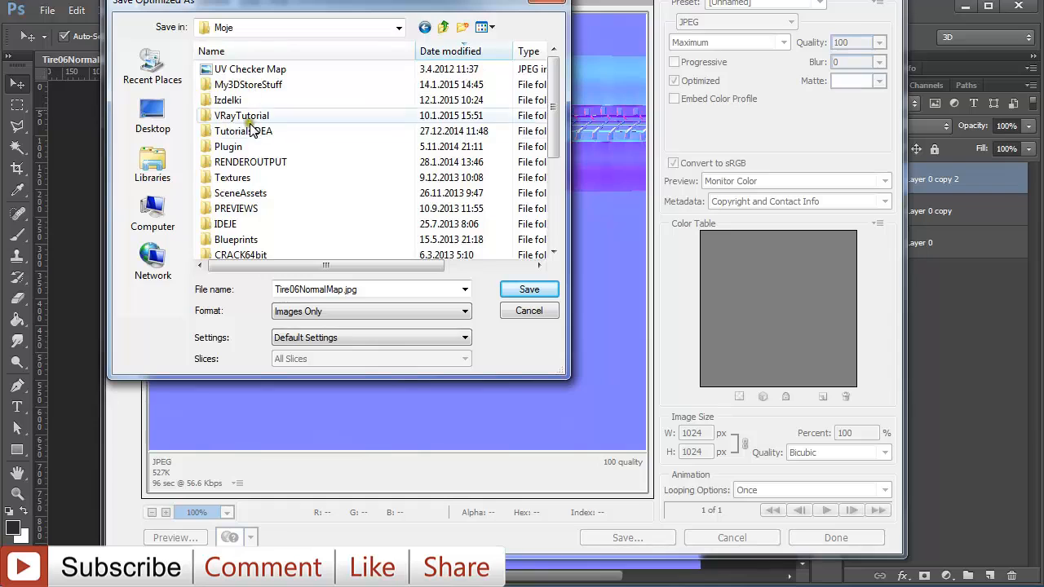
{"action": "double_click", "coordinate": [250, 100]}
{"action": "double_click", "coordinate": [249, 87]}
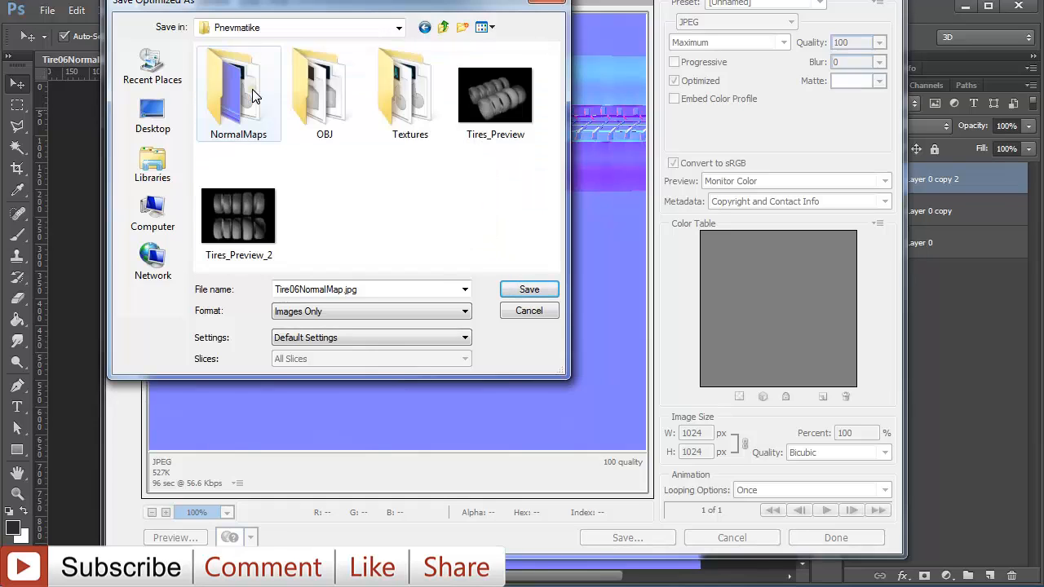
{"action": "double_click", "coordinate": [252, 92]}
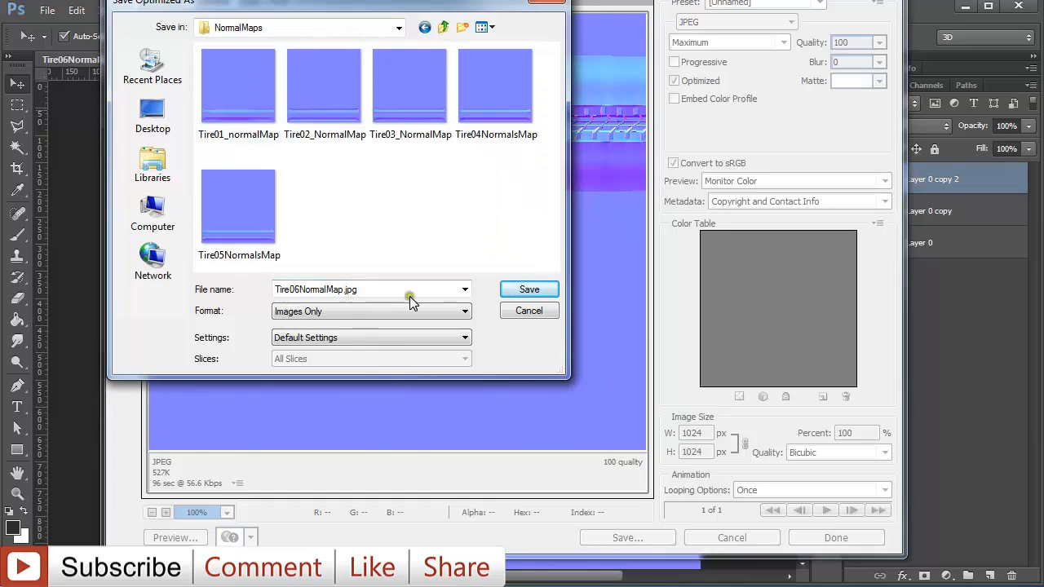
{"action": "left_click", "coordinate": [529, 290]}
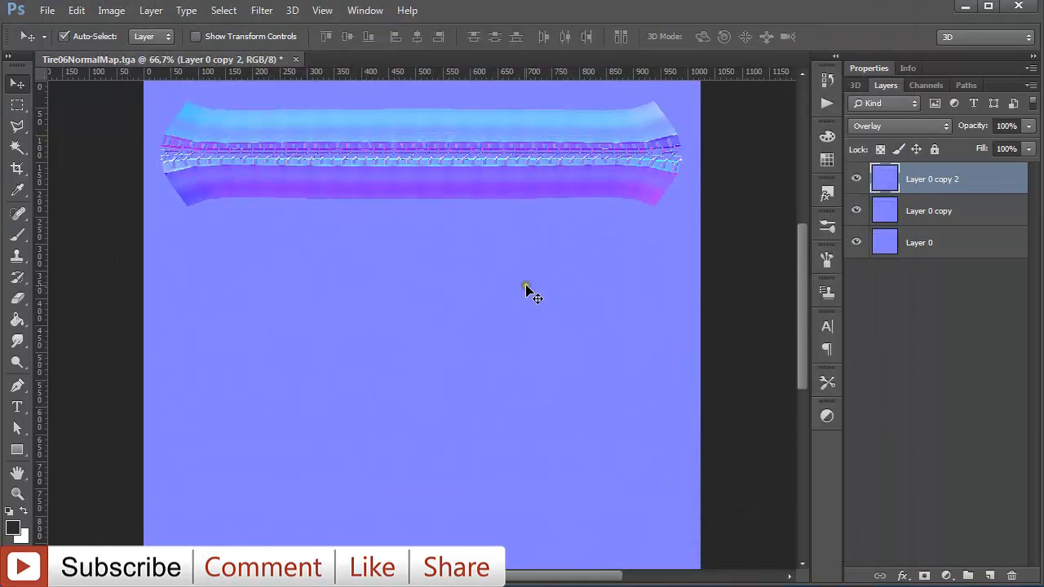
- Quit Photoshop and remove the Projection modifier from the low-poly tire in 3ds Max
{"action": "key", "text": "ctrl+q"}
{"action": "left_click", "coordinate": [517, 237]}
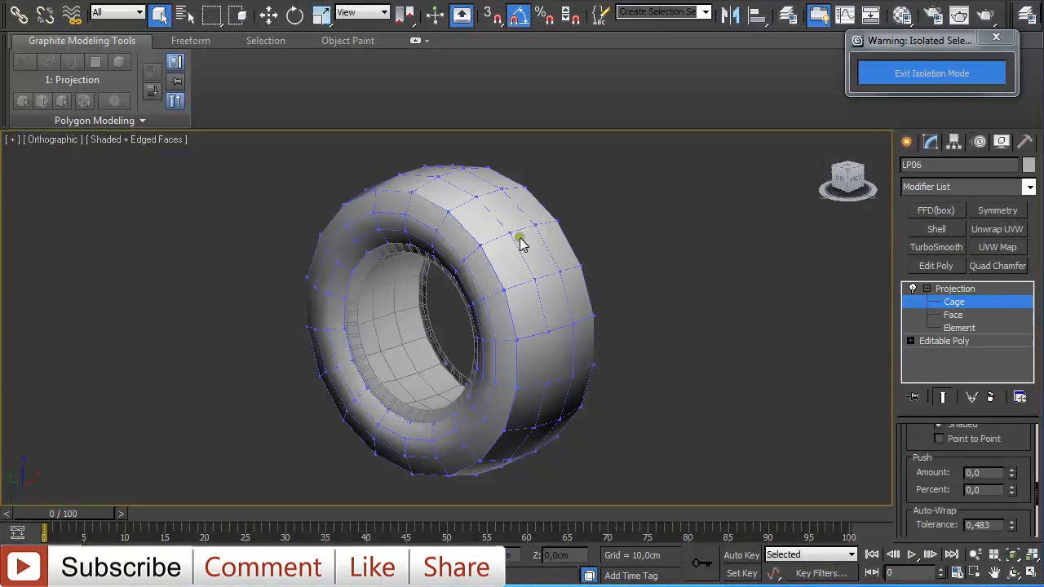
{"action": "left_click", "coordinate": [953, 290]}
{"action": "left_click", "coordinate": [992, 397]}
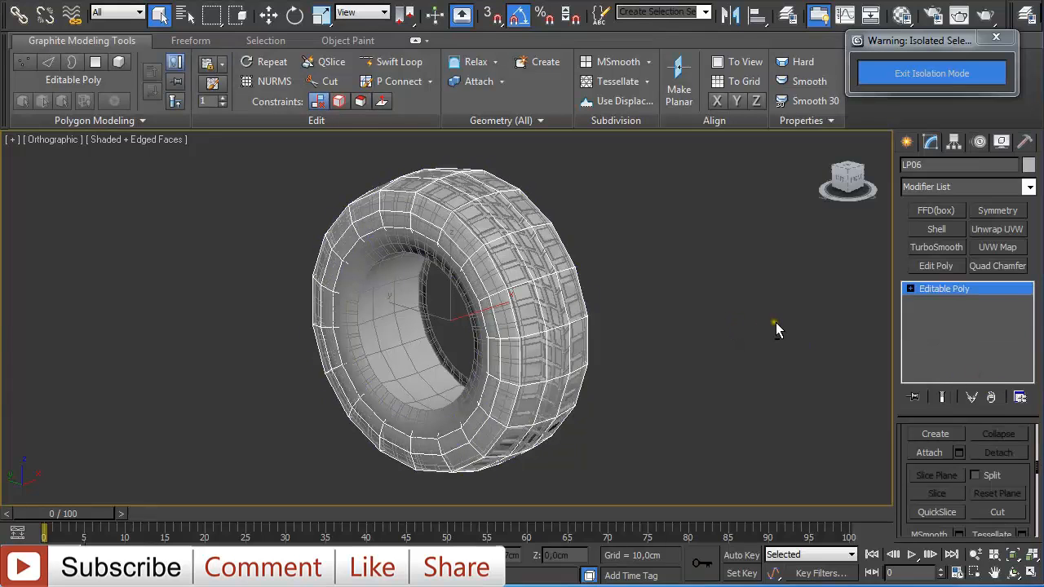
- Move the low-poly tire up and aside, next to the high-poly tire
{"action": "key", "text": "w"}
{"action": "left_click_drag", "start_coordinate": [481, 318], "coordinate": [694, 256]}
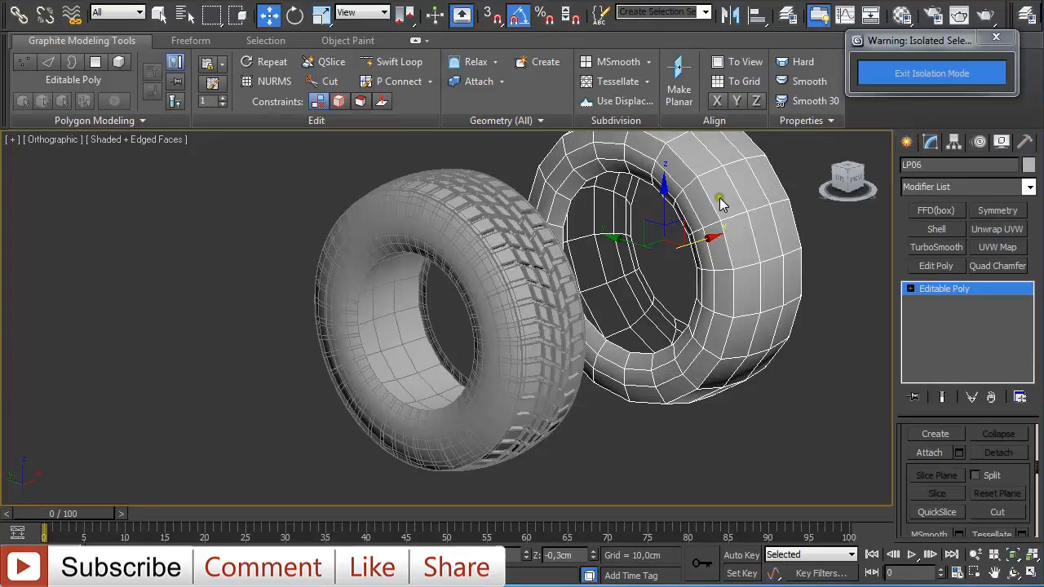
- Assign V-Ray Adv 2.40.03 as the production renderer in Render Setup
{"action": "key", "text": "F10"}
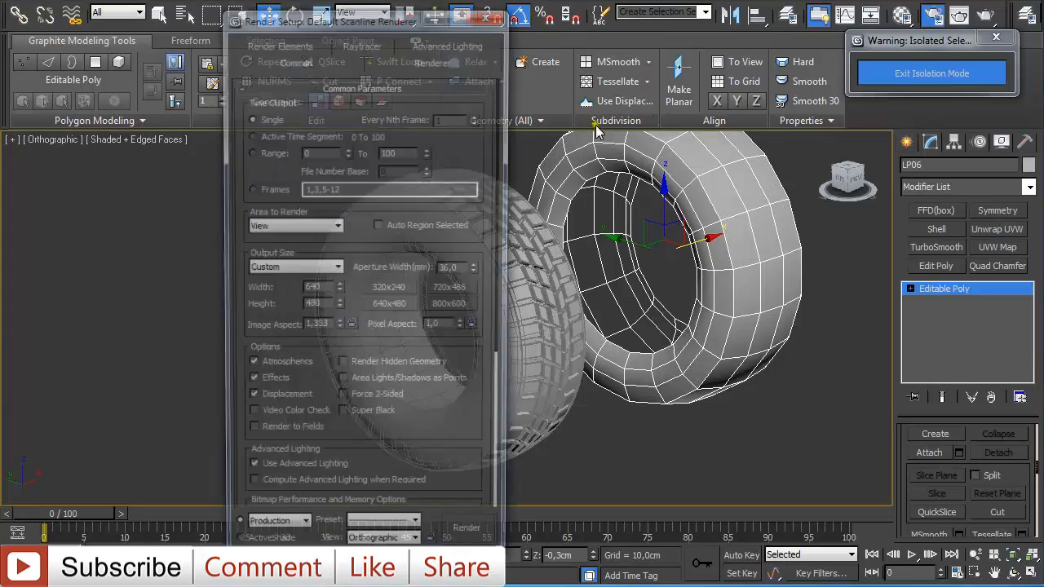
{"action": "left_click_drag", "start_coordinate": [506, 281], "coordinate": [503, 448]}
{"action": "left_click", "coordinate": [378, 512]}
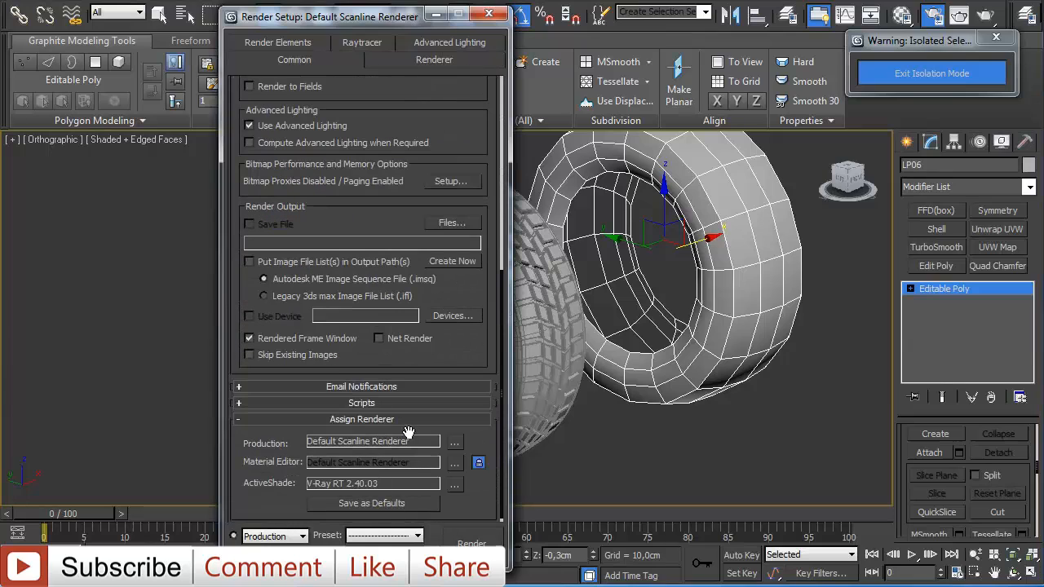
{"action": "left_click", "coordinate": [454, 441]}
{"action": "left_click", "coordinate": [314, 221]}
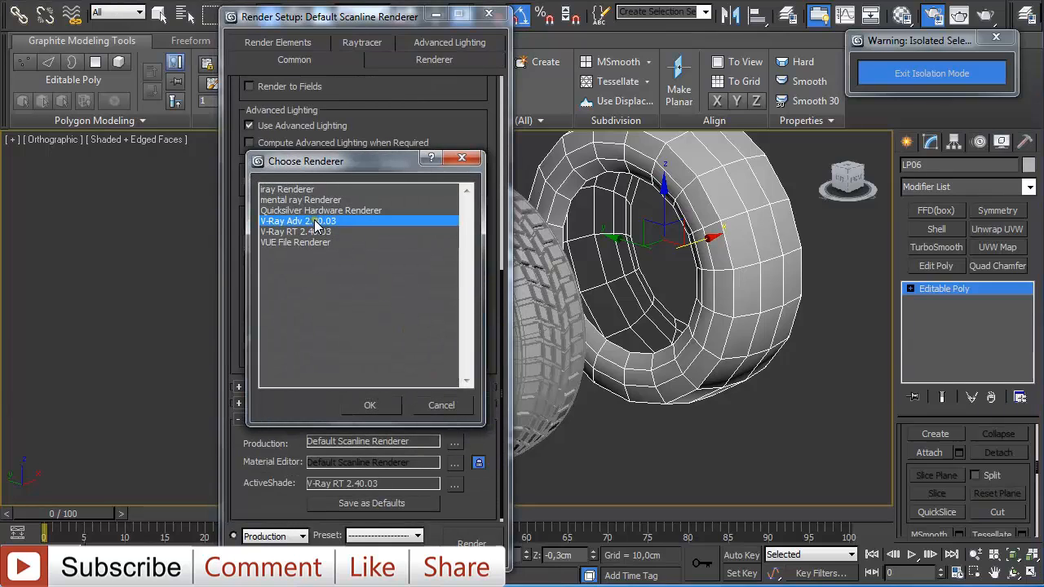
{"action": "left_click", "coordinate": [372, 407]}
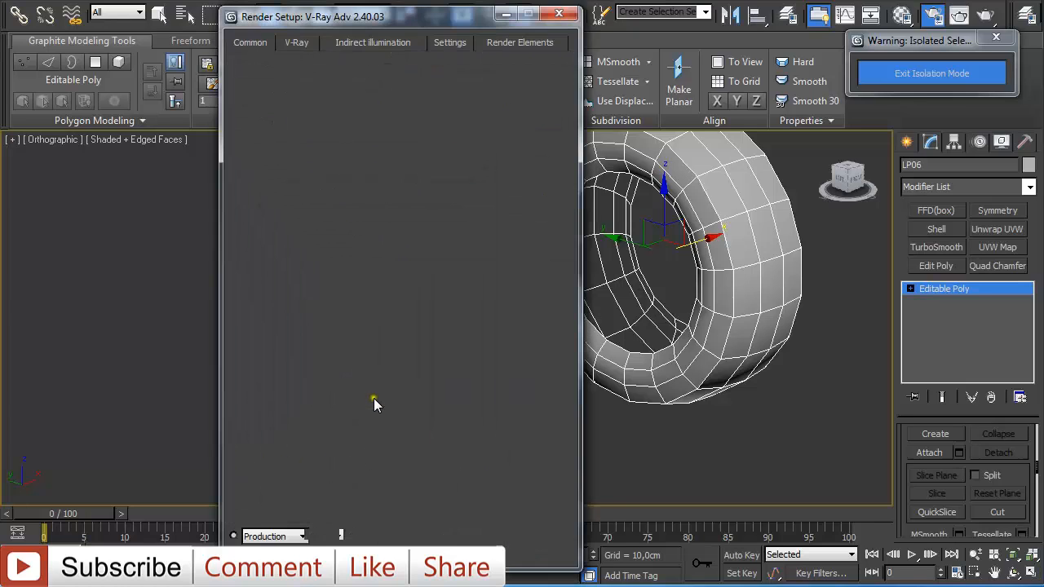
- Enable V-Ray's built-in frame buffer and close Render Setup
{"action": "left_click", "coordinate": [451, 46]}
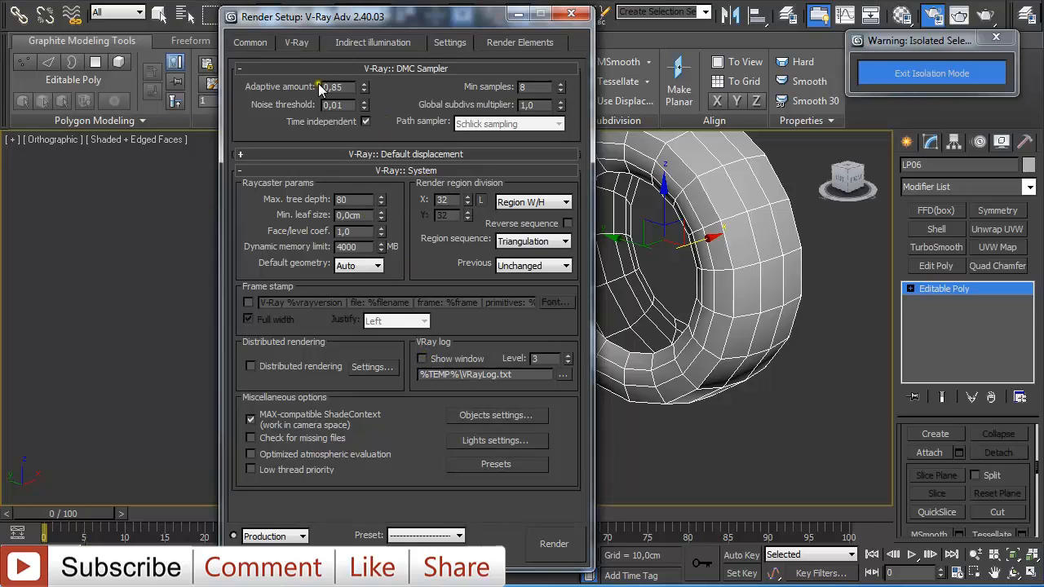
{"action": "left_click", "coordinate": [299, 39]}
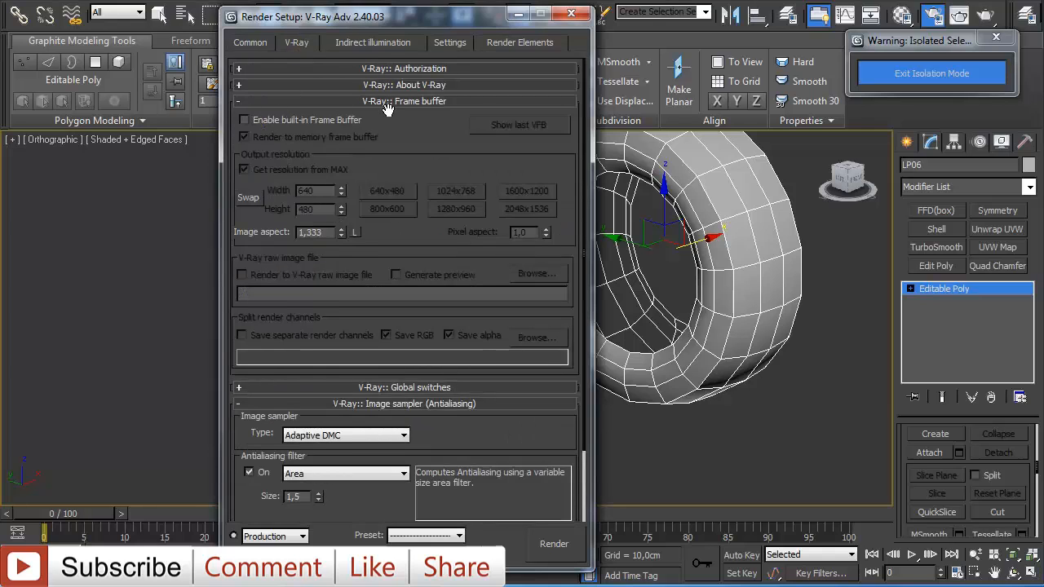
{"action": "left_click", "coordinate": [246, 121]}
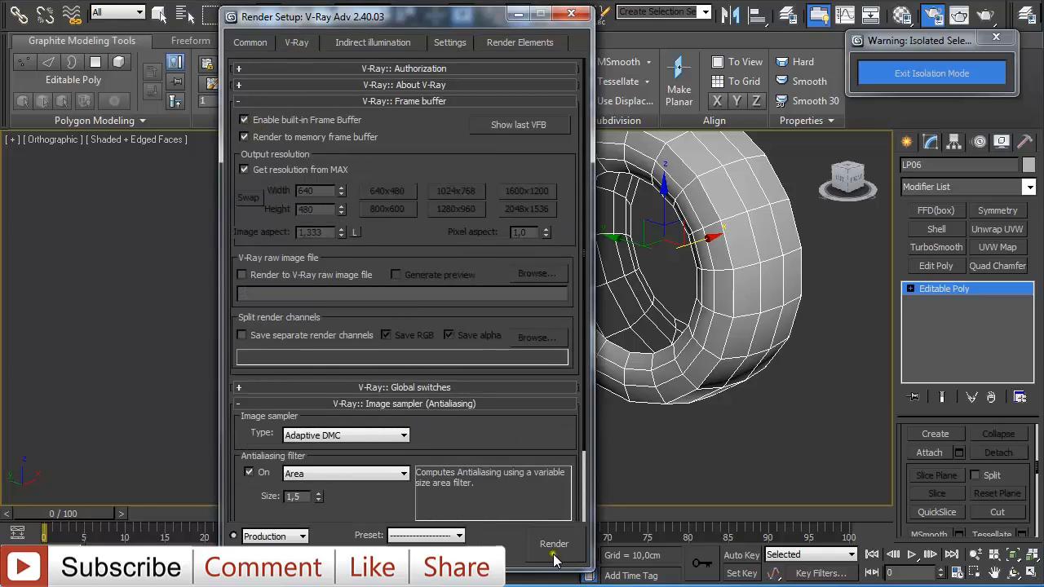
{"action": "left_click", "coordinate": [571, 13]}
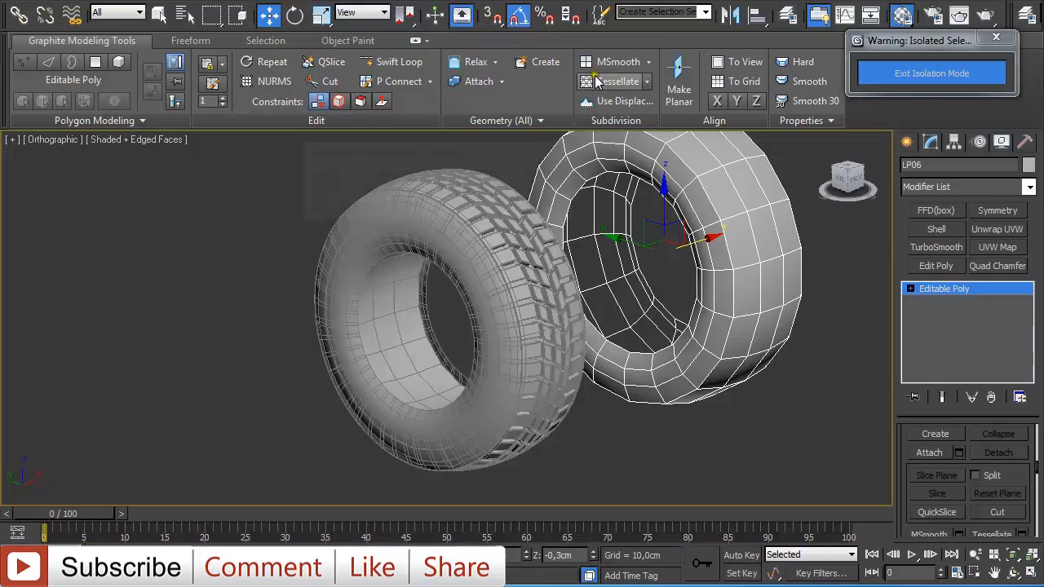
- Open the Material Editor and select an empty material slot
{"action": "key", "text": "m"}
{"action": "left_click_drag", "start_coordinate": [929, 15], "coordinate": [197, 8]}
{"action": "left_click", "coordinate": [336, 186]}
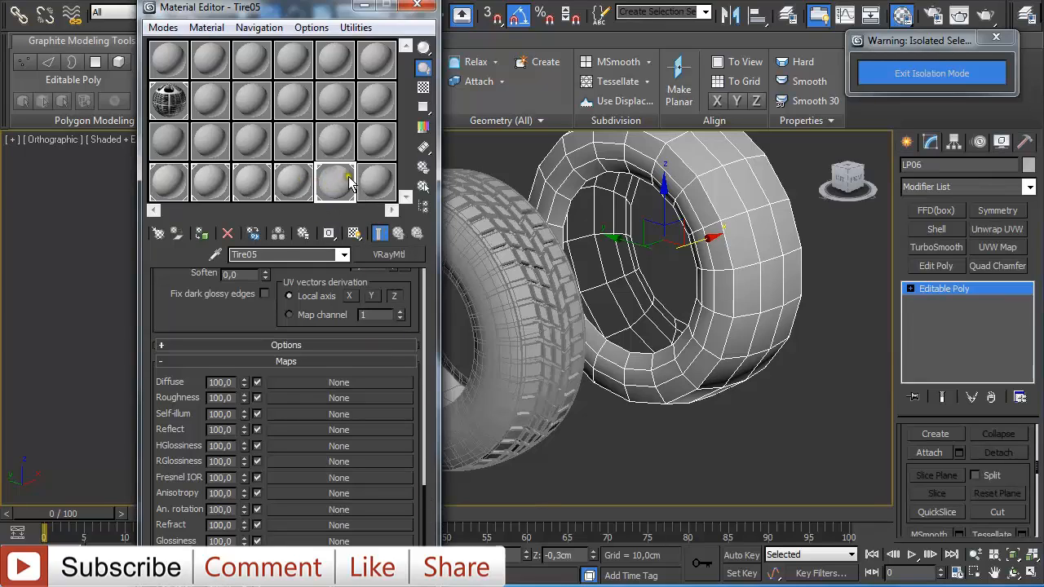
{"action": "left_click", "coordinate": [373, 179]}
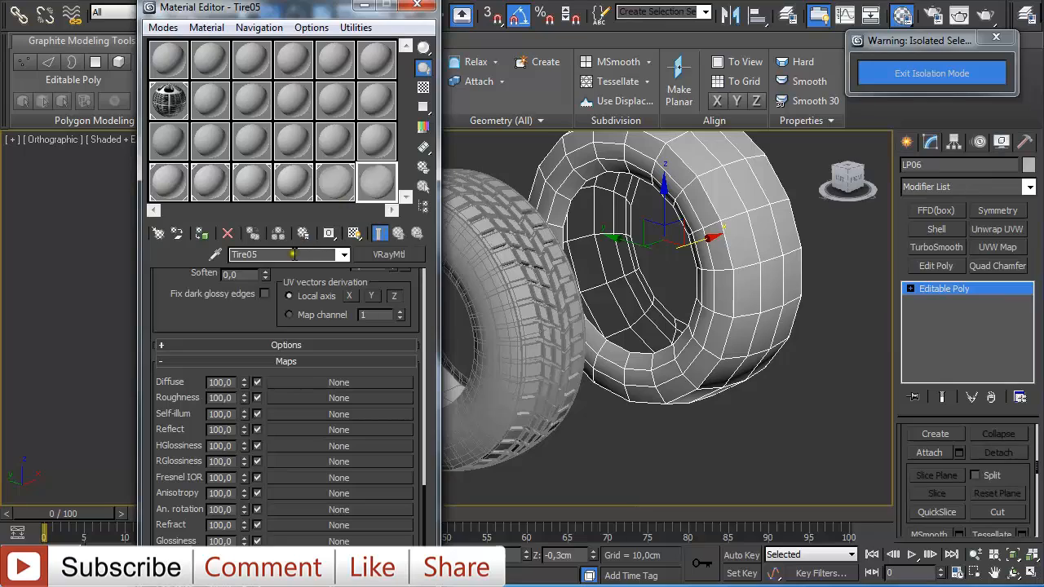
- Rename the material Tire06 and load Tire06NormalMap as the bitmap of its VRayNormalMap bump's normal map
{"action": "key", "text": "BackSpace"}
{"action": "type", "text": "6"}
{"action": "left_click", "coordinate": [338, 584]}
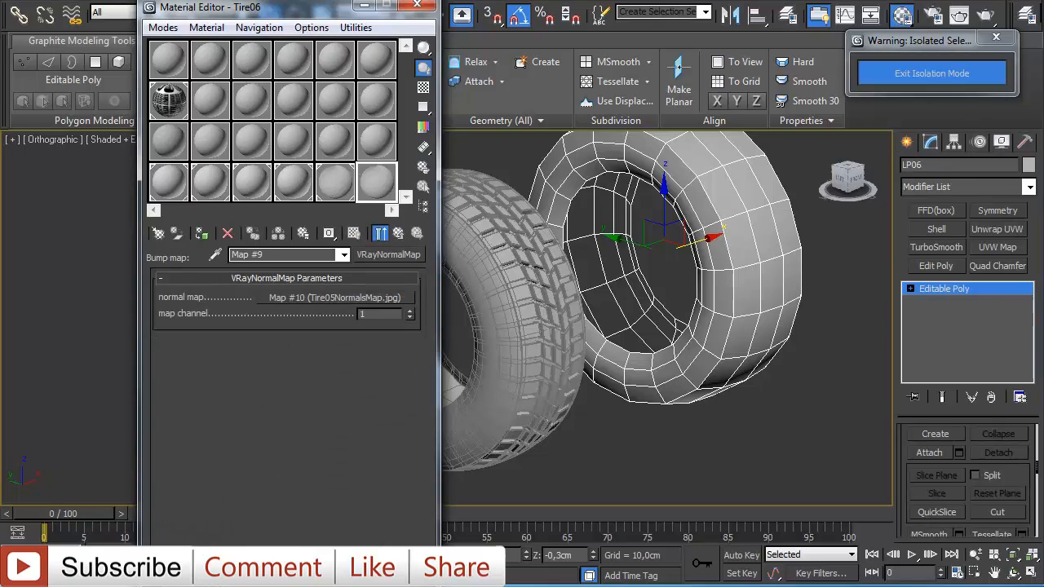
{"action": "left_click", "coordinate": [314, 299]}
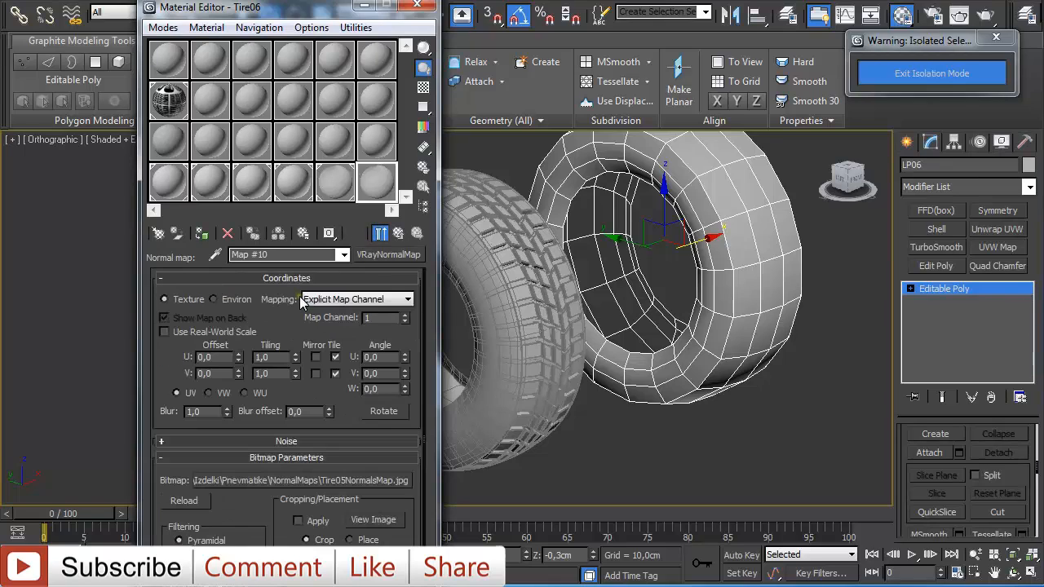
{"action": "left_click", "coordinate": [343, 481]}
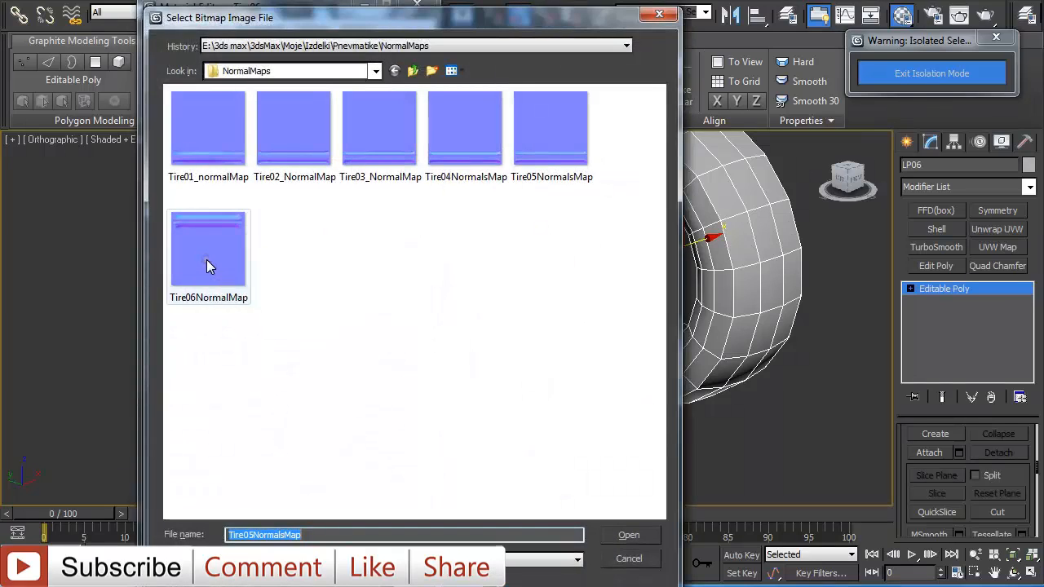
{"action": "double_click", "coordinate": [207, 259]}
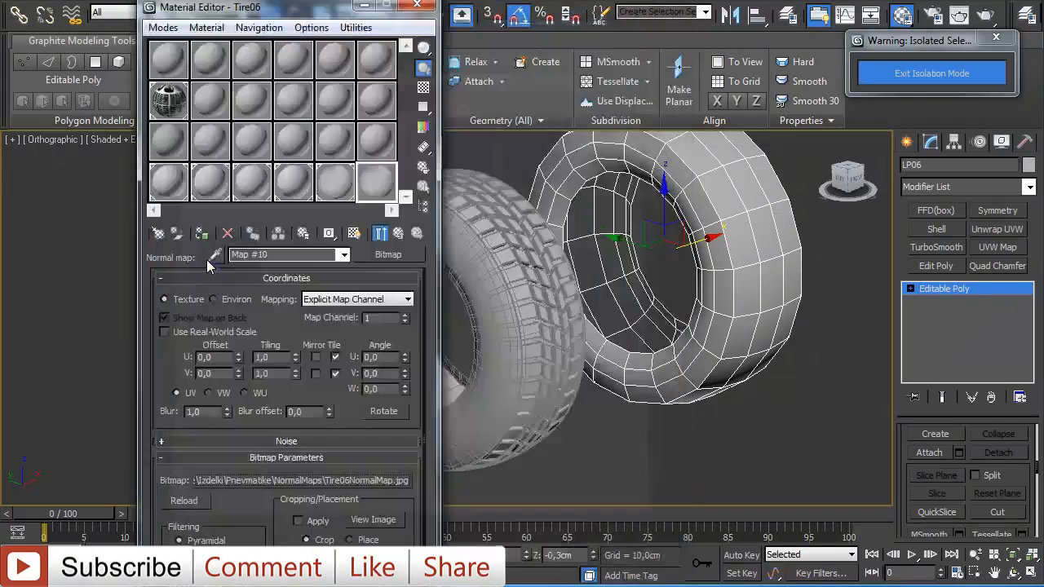
- Return to the top level of the Tire06 material, assign it to the low-poly tire and close the Material Editor
{"action": "left_click", "coordinate": [398, 234]}
{"action": "left_click", "coordinate": [398, 234]}
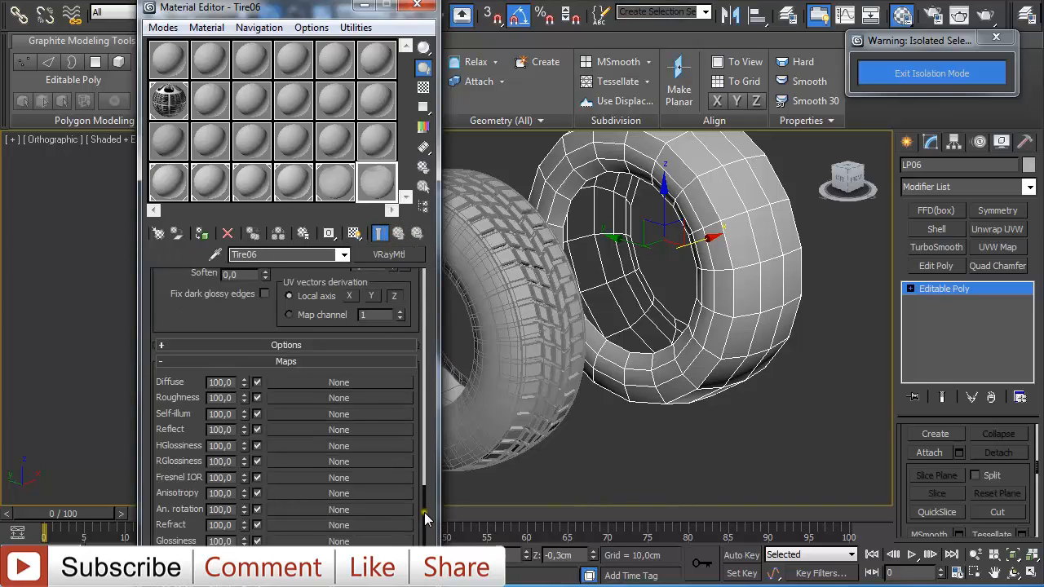
{"action": "left_click_drag", "start_coordinate": [424, 512], "coordinate": [420, 278]}
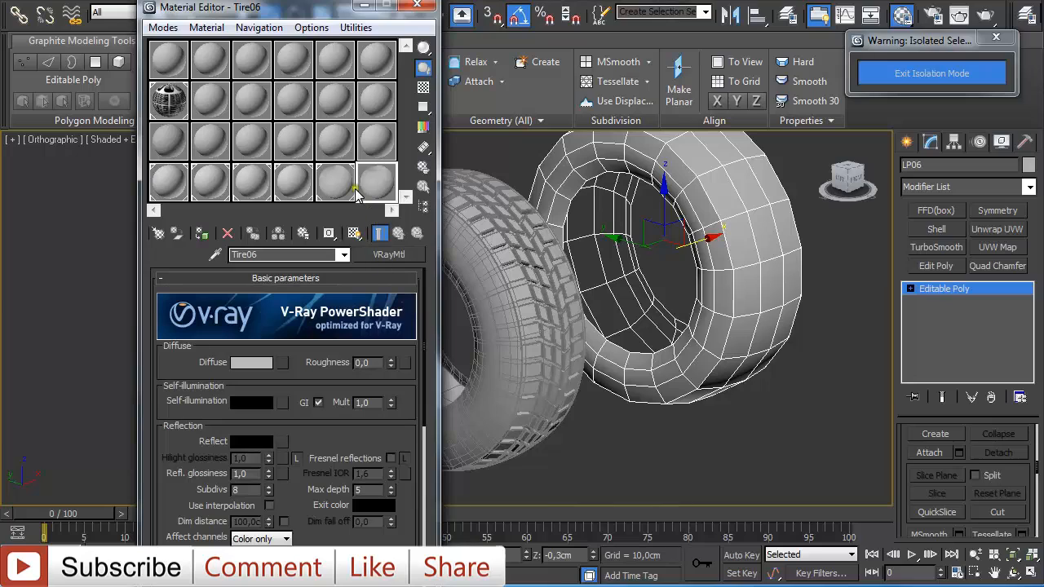
{"action": "left_click", "coordinate": [202, 236]}
{"action": "middle_click_drag", "start_coordinate": [688, 376], "coordinate": [733, 383], "text": "alt"}
{"action": "scroll", "coordinate": [728, 379], "scroll_direction": "down", "scroll_amount": 3}
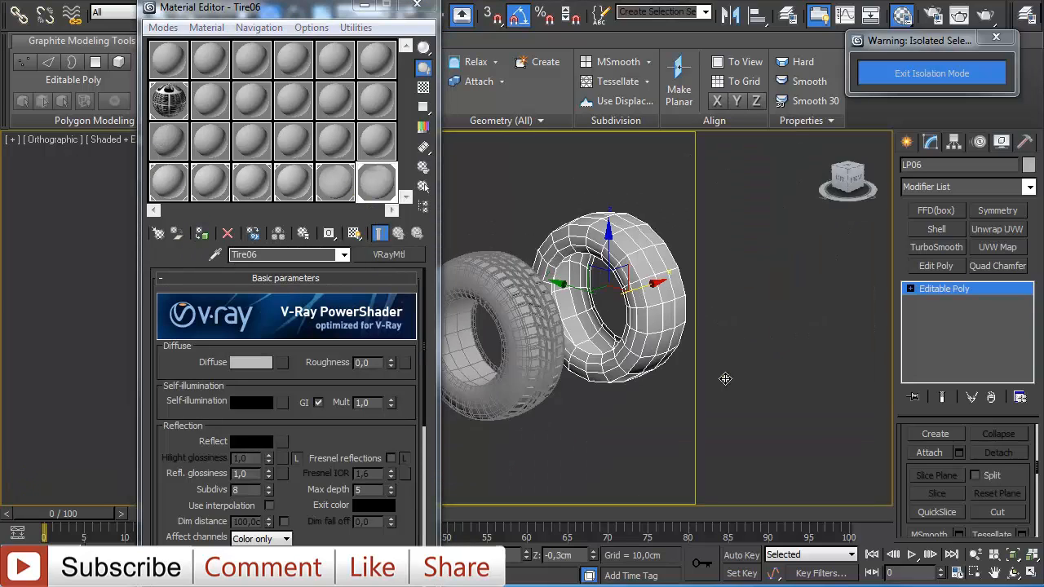
{"action": "left_click", "coordinate": [417, 4]}
{"action": "middle_click_drag", "start_coordinate": [506, 317], "coordinate": [400, 338]}
{"action": "scroll", "coordinate": [446, 319], "scroll_direction": "up", "scroll_amount": 2}
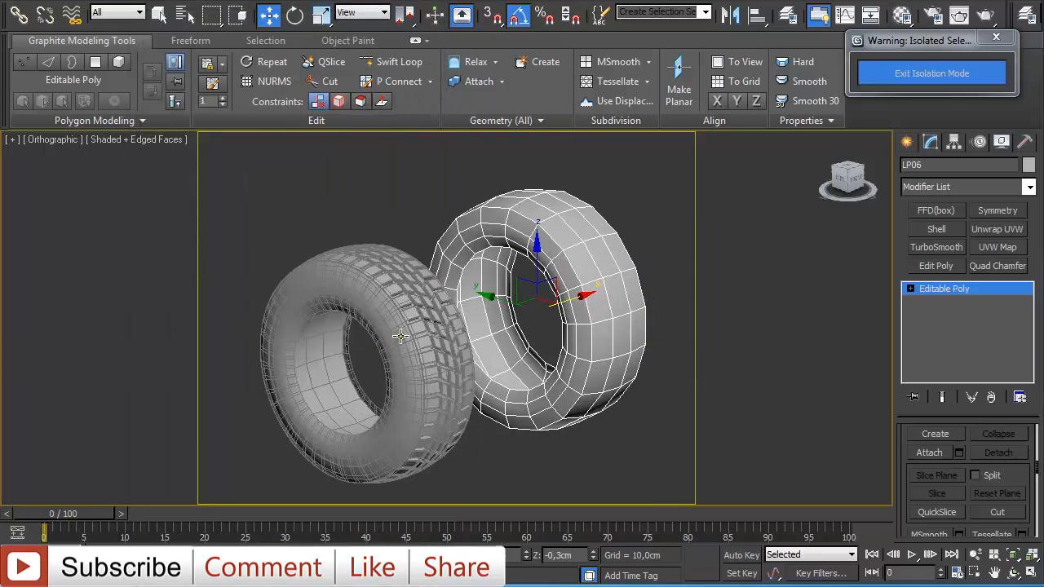
- Render both tires with V-Ray from two viewpoints to compare the baked normal map with the high-poly tire
{"action": "key", "text": "shift+q"}
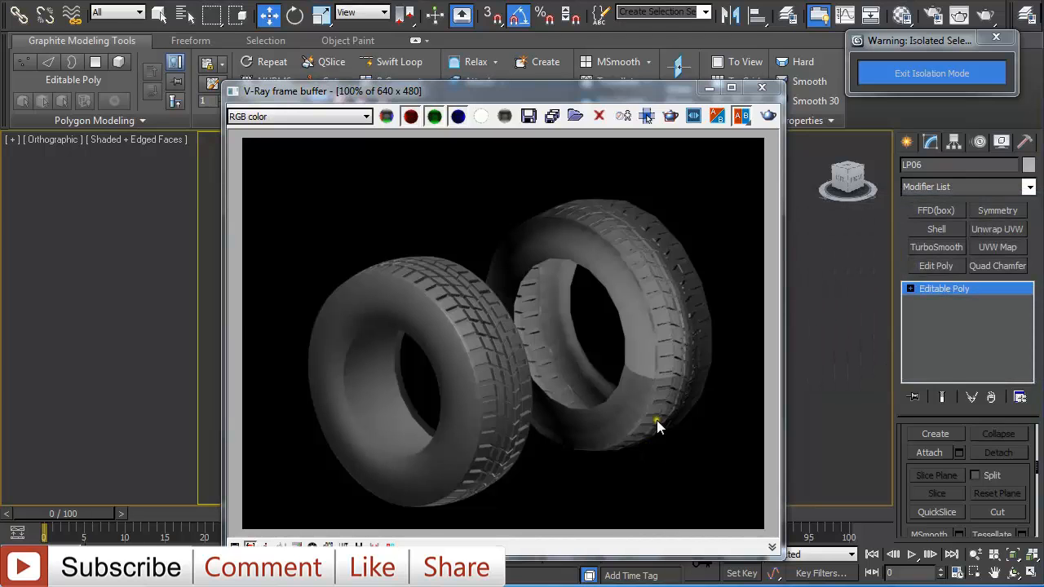
{"action": "left_click", "coordinate": [760, 90]}
{"action": "middle_click_drag", "start_coordinate": [716, 282], "coordinate": [523, 294], "text": "alt"}
{"action": "key", "text": "shift+q"}
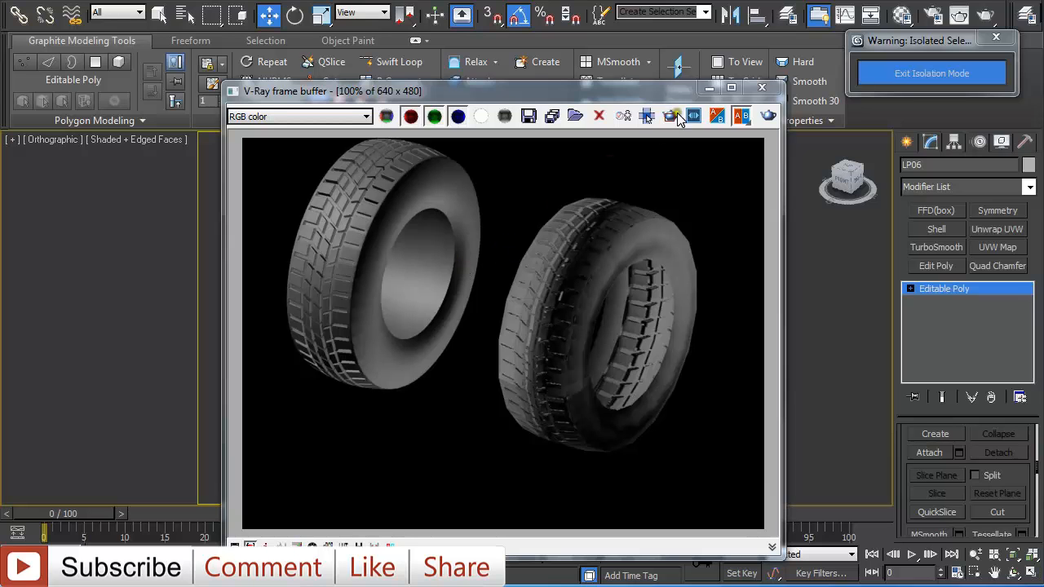
{"action": "left_click", "coordinate": [762, 87]}
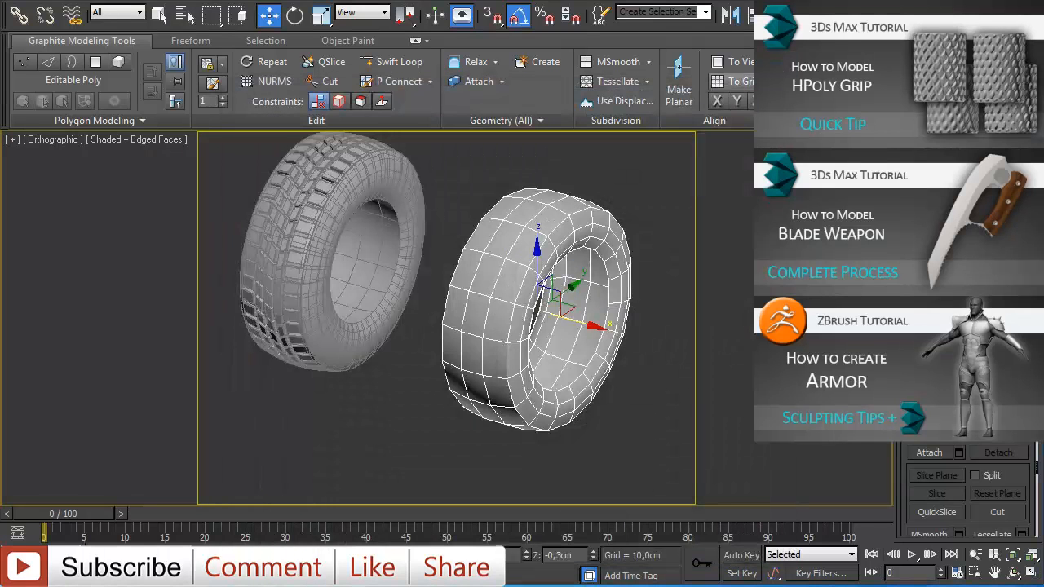
{"action": "middle_click_drag", "start_coordinate": [462, 264], "coordinate": [529, 253], "text": "alt"}
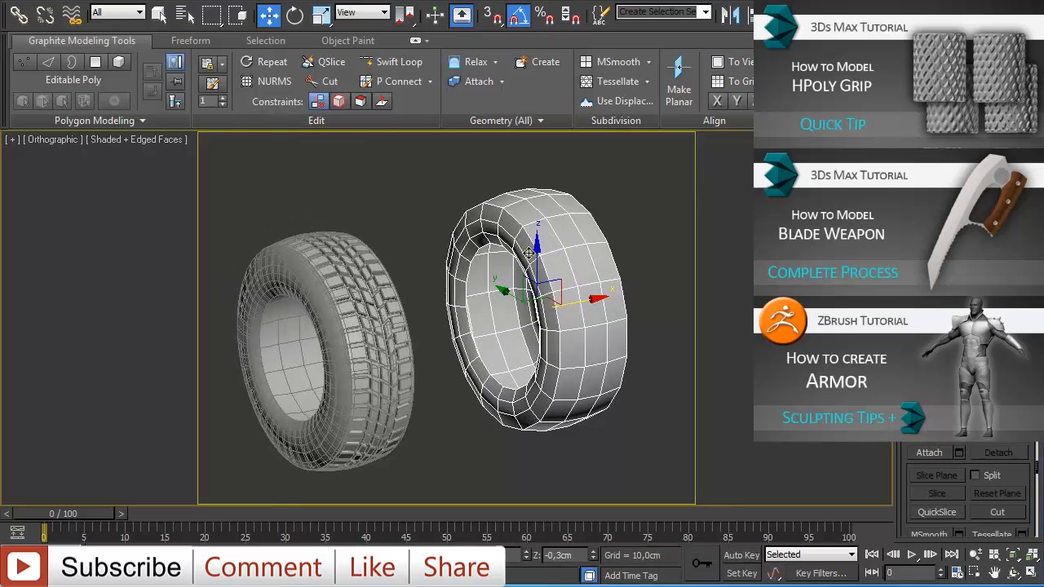